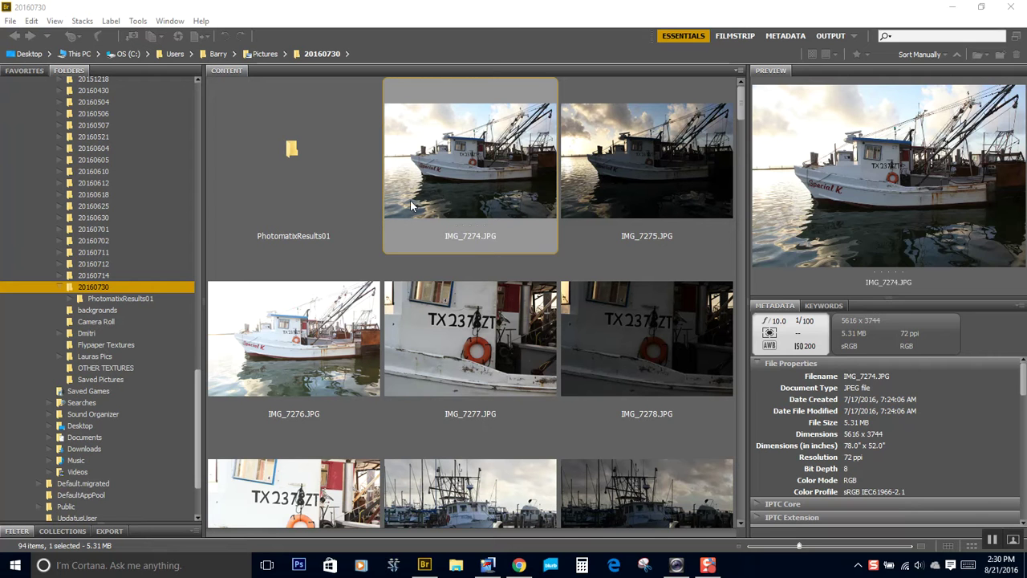
Step: Select the three boat exposures IMG_7274.JPG to IMG_7276.JPG and switch to Photomatix Pro
left_click(350, 337, "shift")
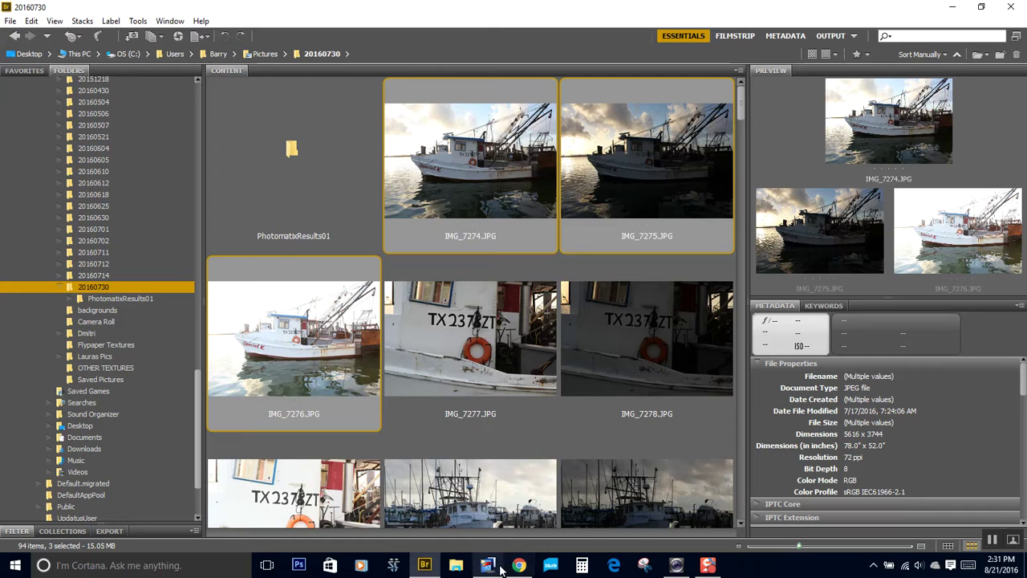
mouse_move(492, 569)
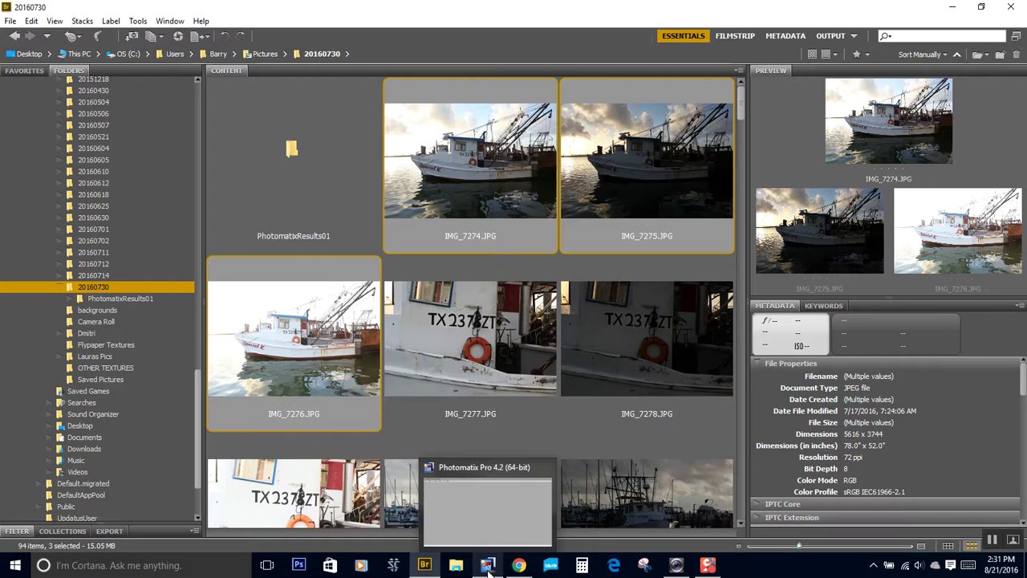
left_click(488, 566)
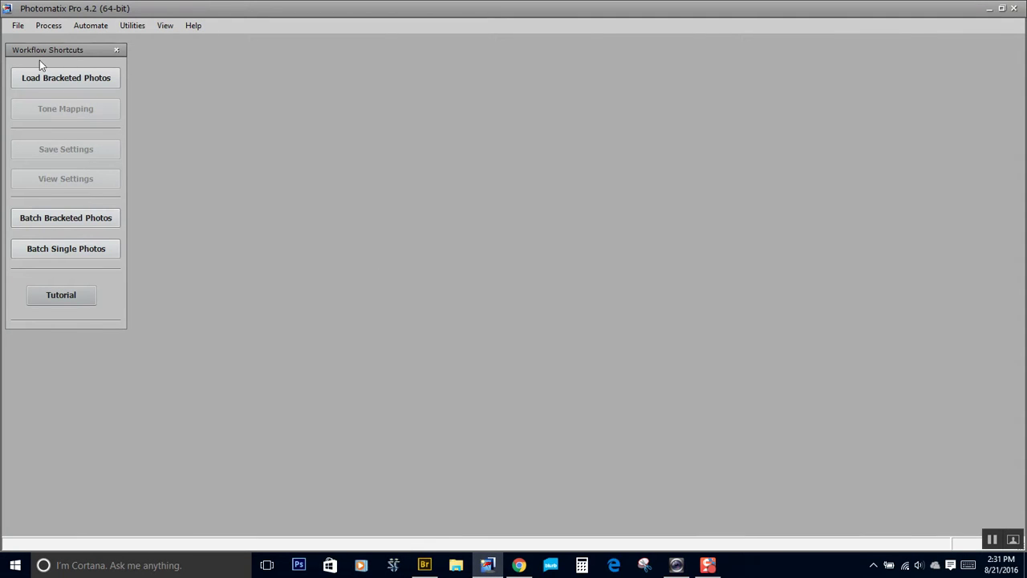
Step: Load IMG_7274, IMG_7275 and IMG_7276 from the 20160730 folder as bracketed photos, aligning and cropping them by matching features
left_click(46, 80)
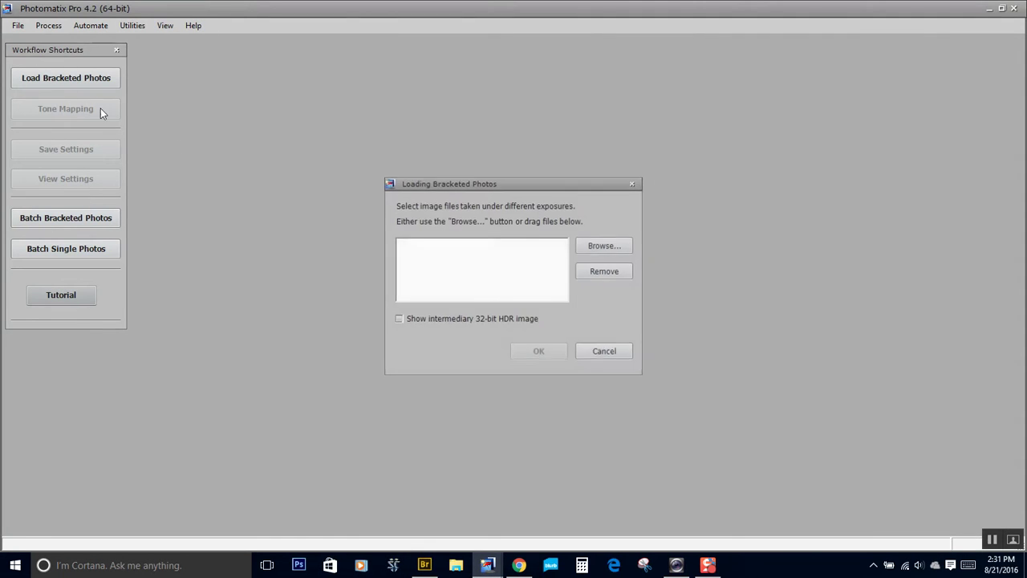
left_click(604, 246)
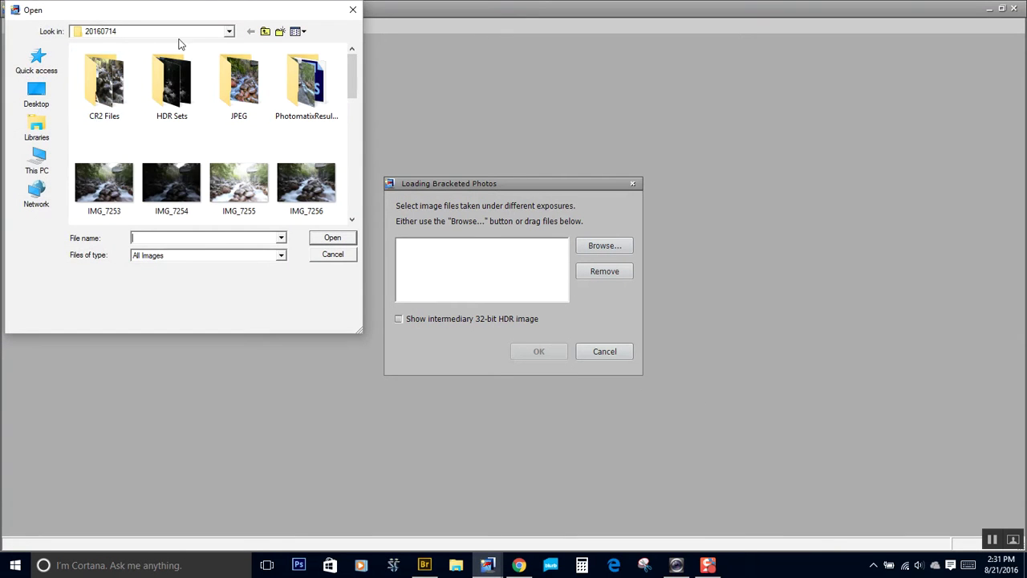
left_click(265, 32)
double_click(123, 182)
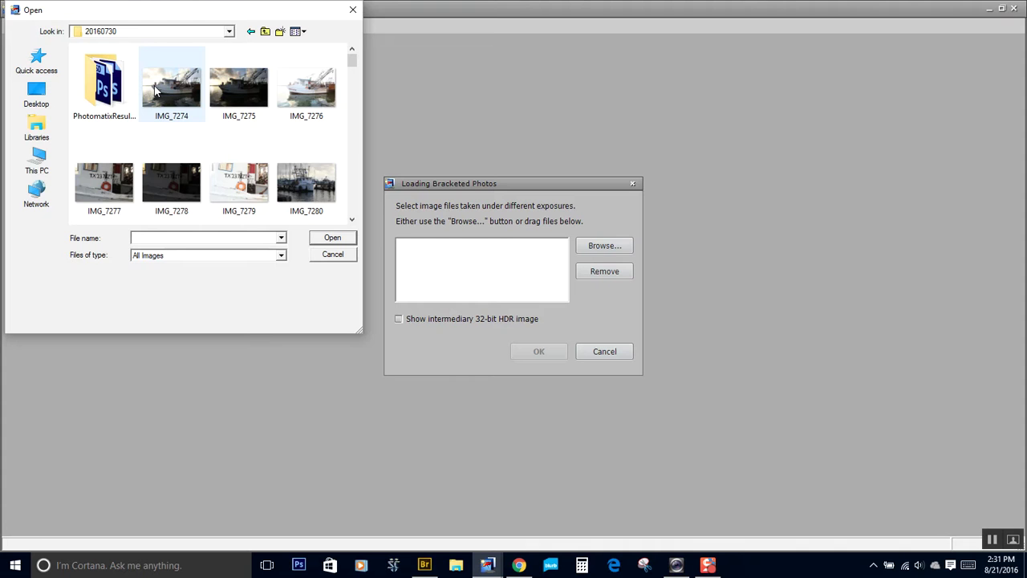
left_click(158, 93)
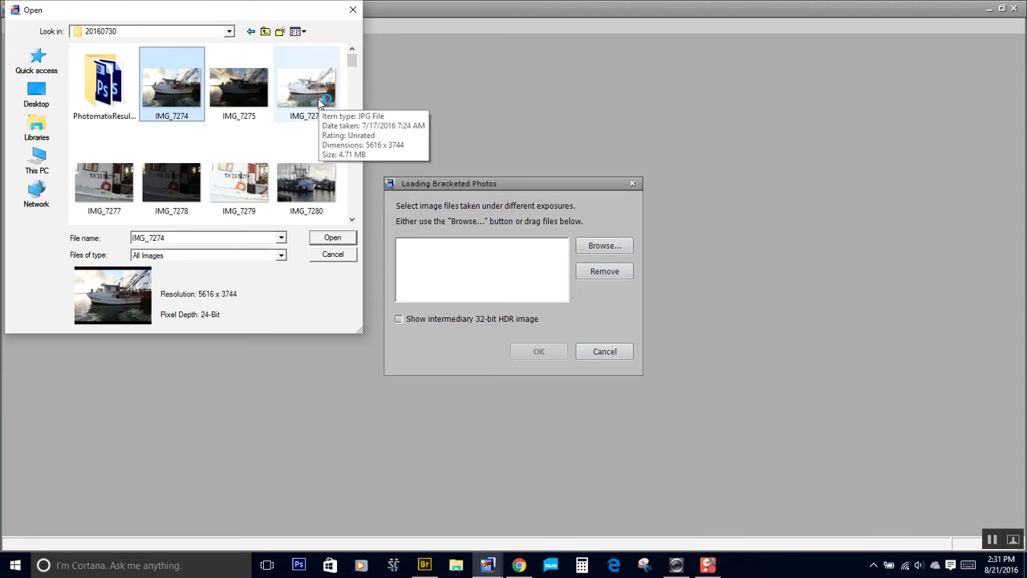
left_click(318, 111, "shift")
left_click(352, 239)
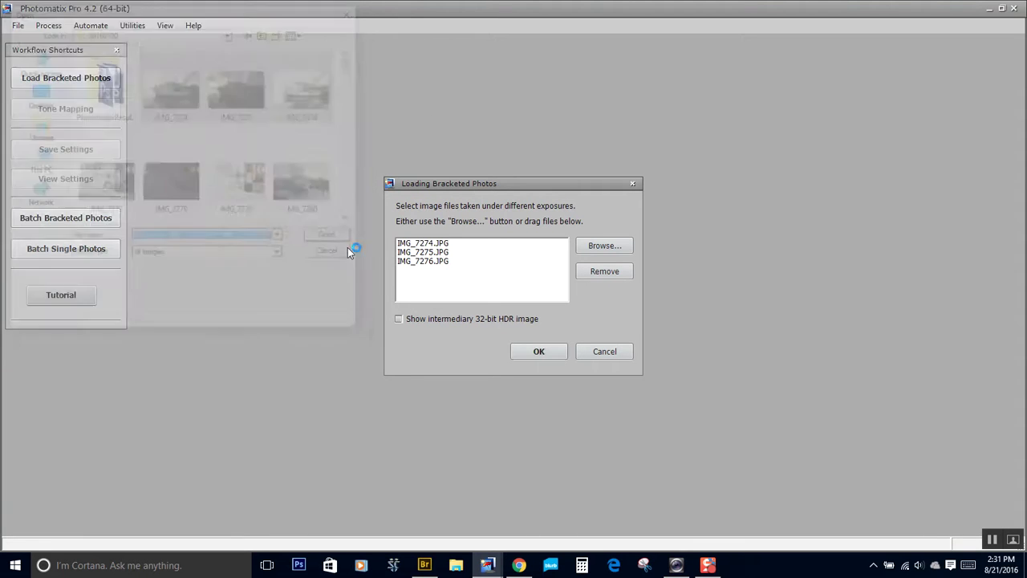
left_click(544, 353)
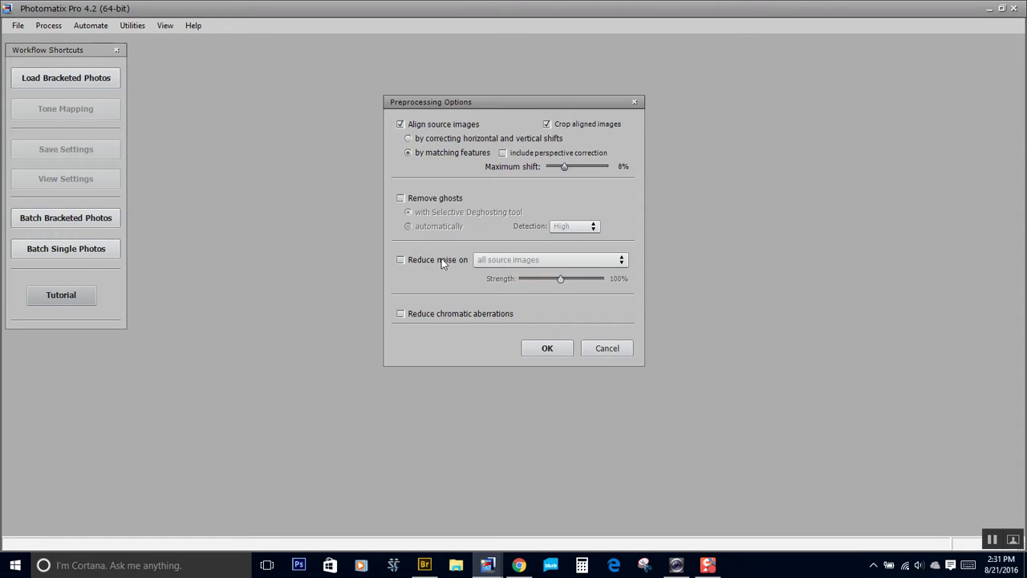
left_click(544, 348)
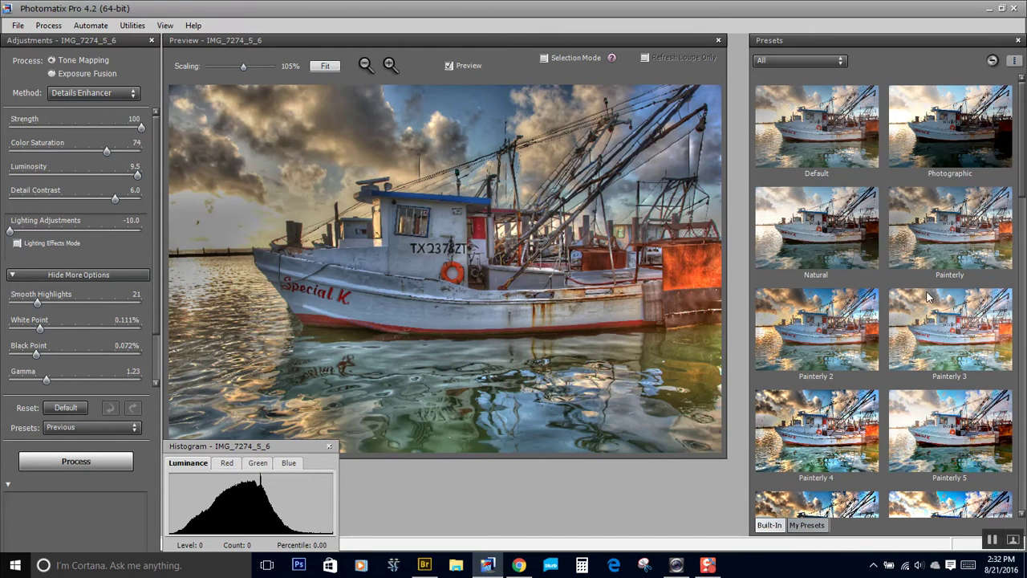
Step: Compare the built-in Painterly, Painterly 2 and Painterly 4 presets on the boat image and apply Painterly 4
left_click_drag(1021, 180, 1022, 207)
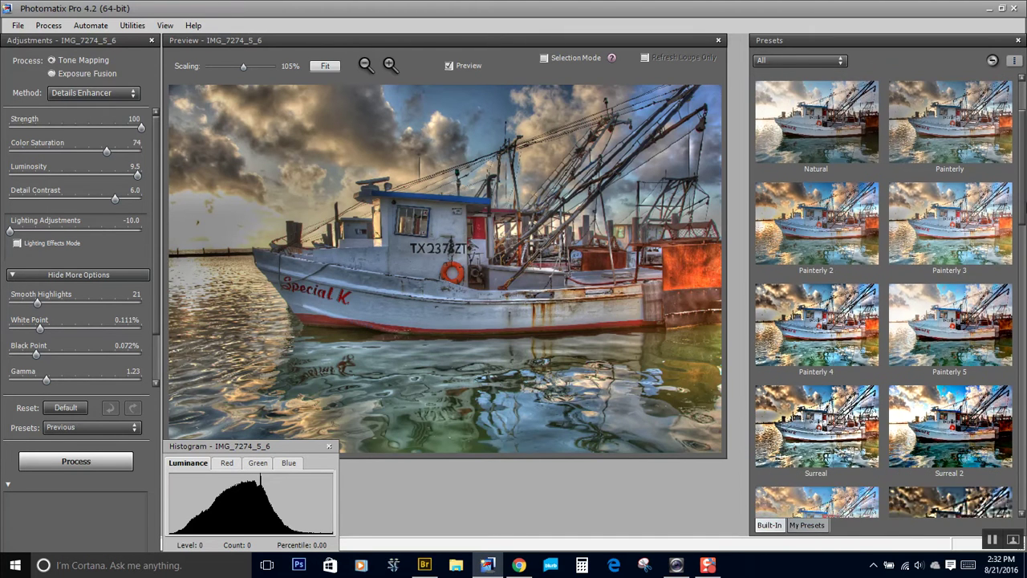
left_click(942, 150)
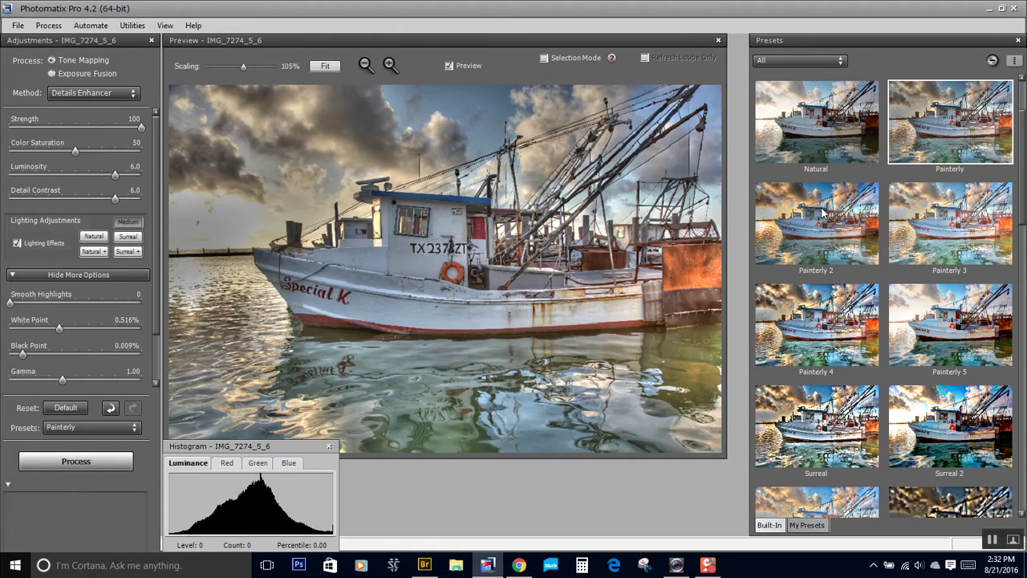
left_click(838, 336)
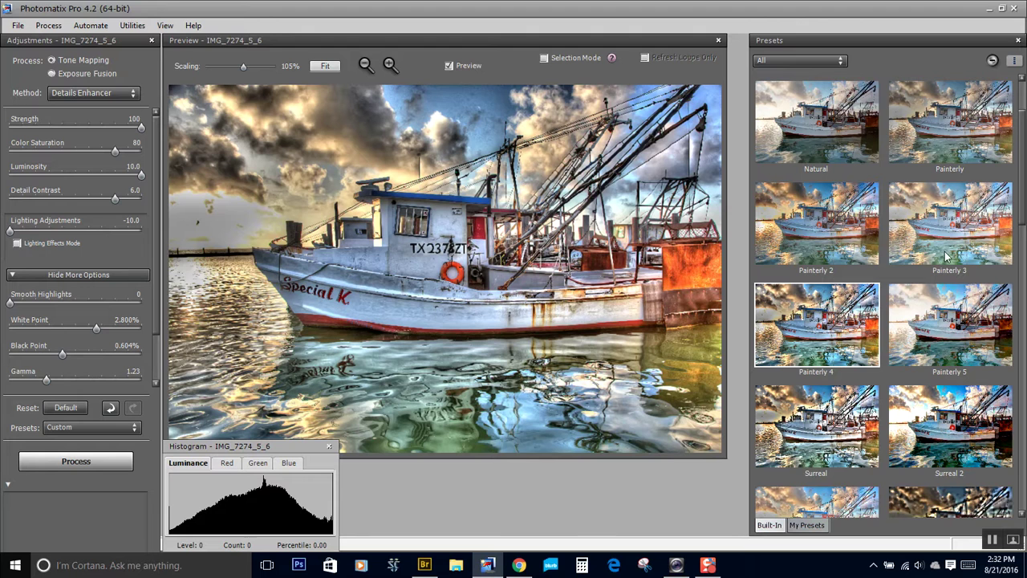
left_click(822, 239)
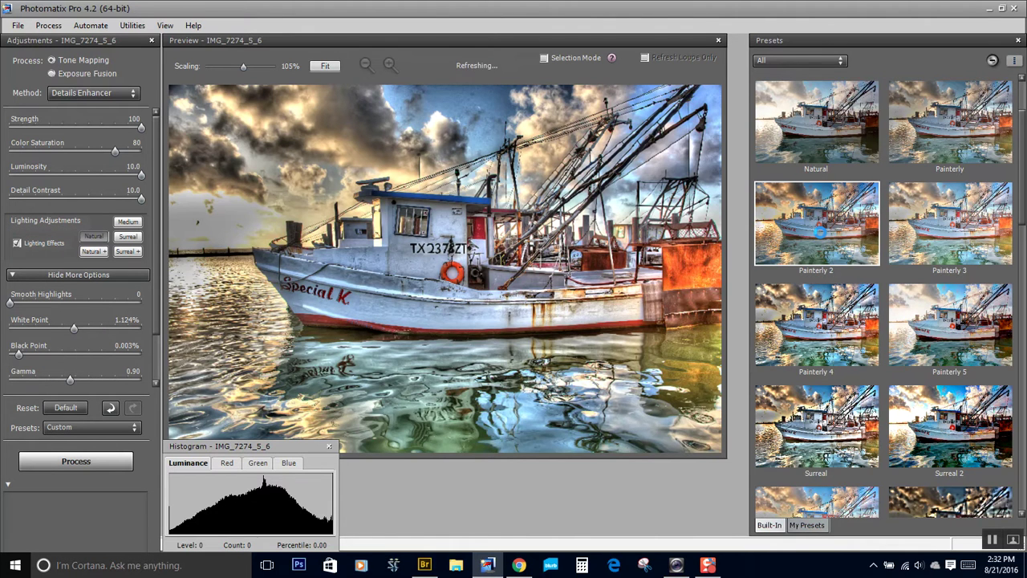
left_click(829, 329)
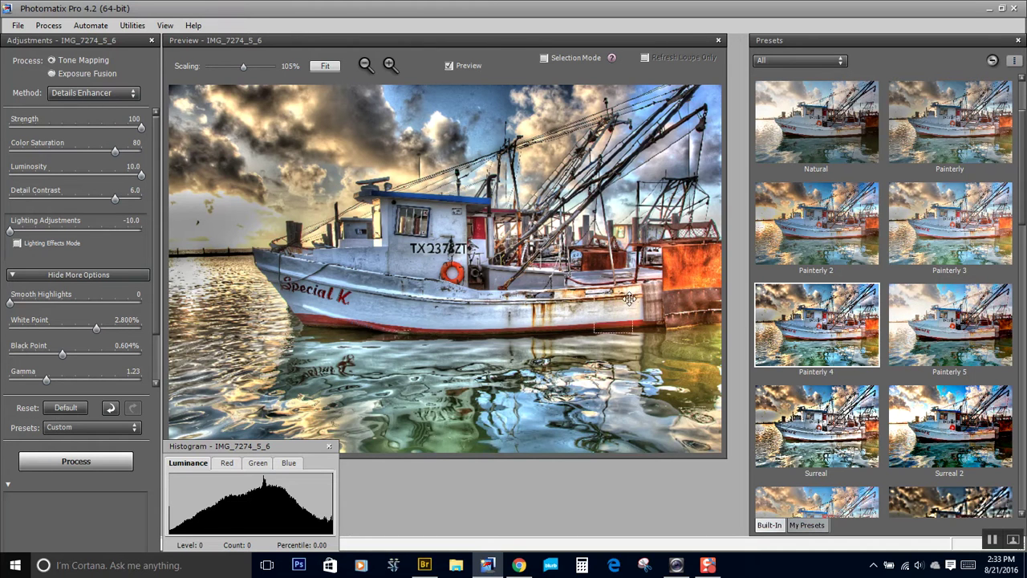
Step: Set the tone mapping Strength to 86 and the White Point to 0.516%
left_click_drag(140, 130, 137, 128)
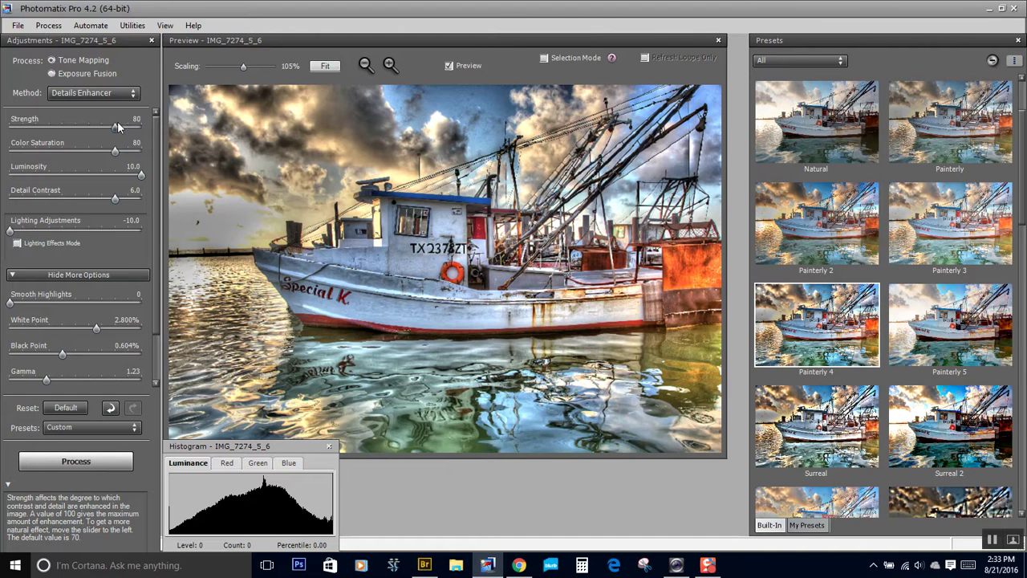
left_click_drag(113, 126, 118, 128)
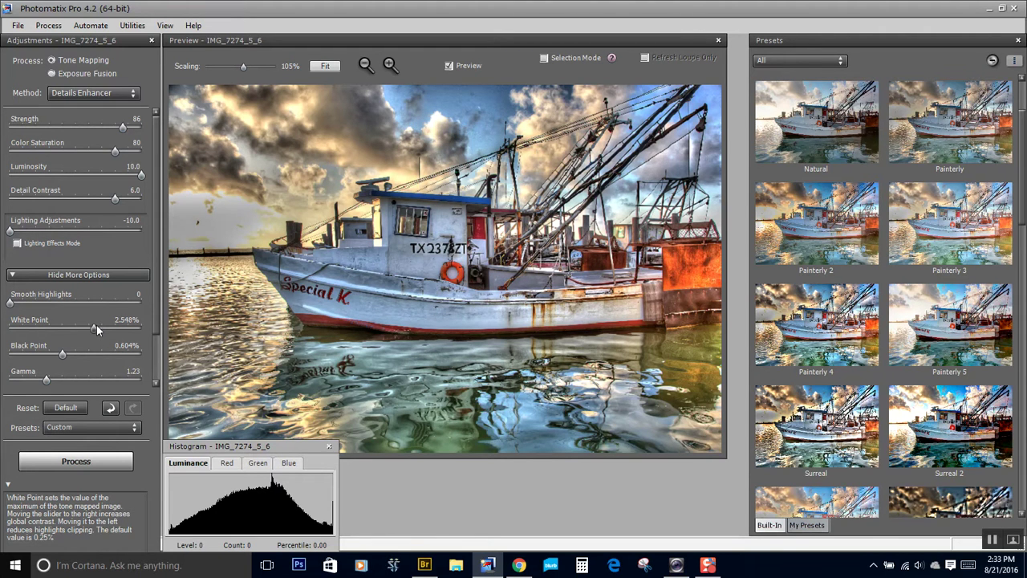
left_click_drag(86, 328, 59, 330)
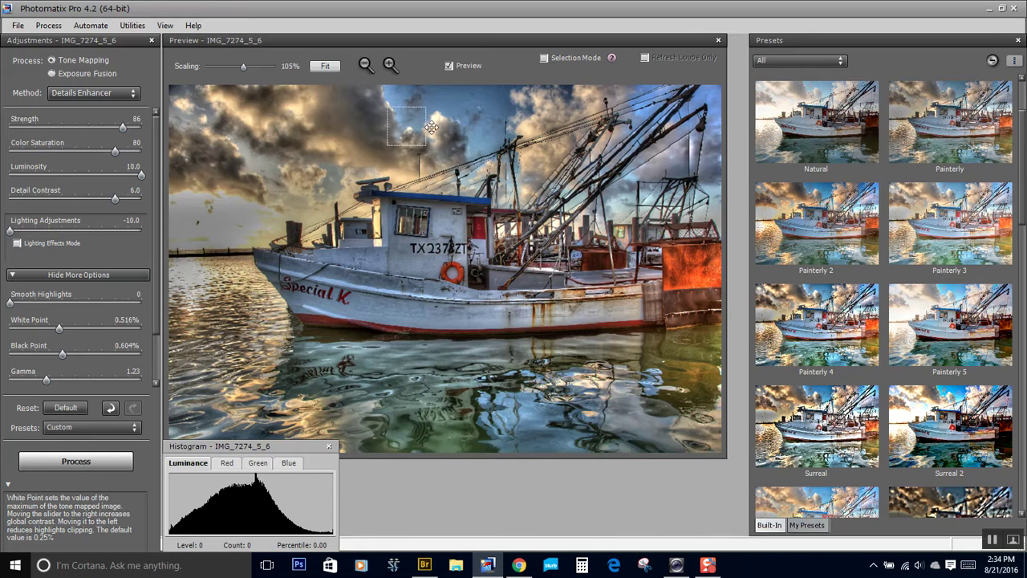
Step: Inspect the cabin and sky details in the loupe, and process the tone-mapped image with no added contrast
left_click(370, 201)
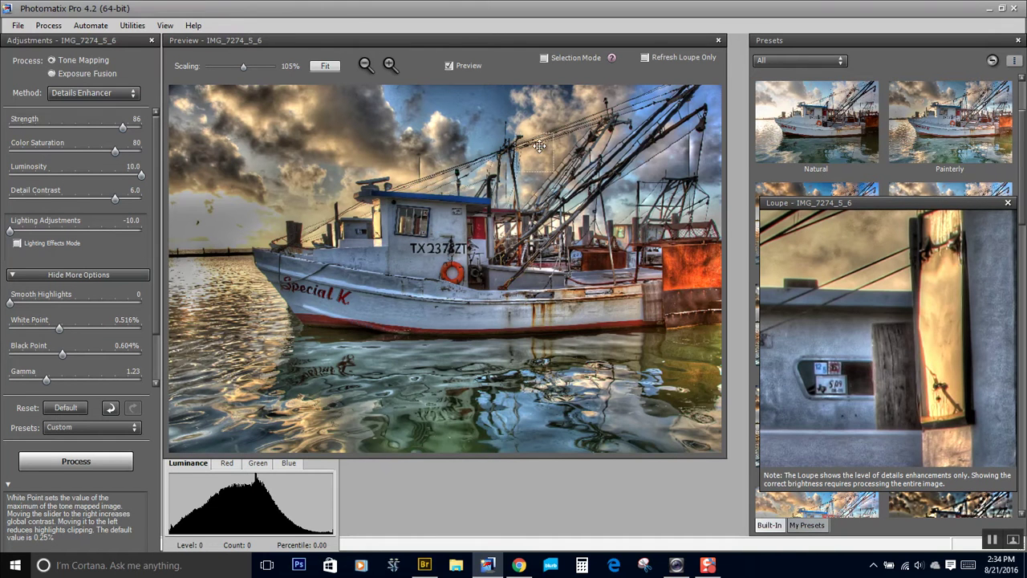
left_click(522, 120)
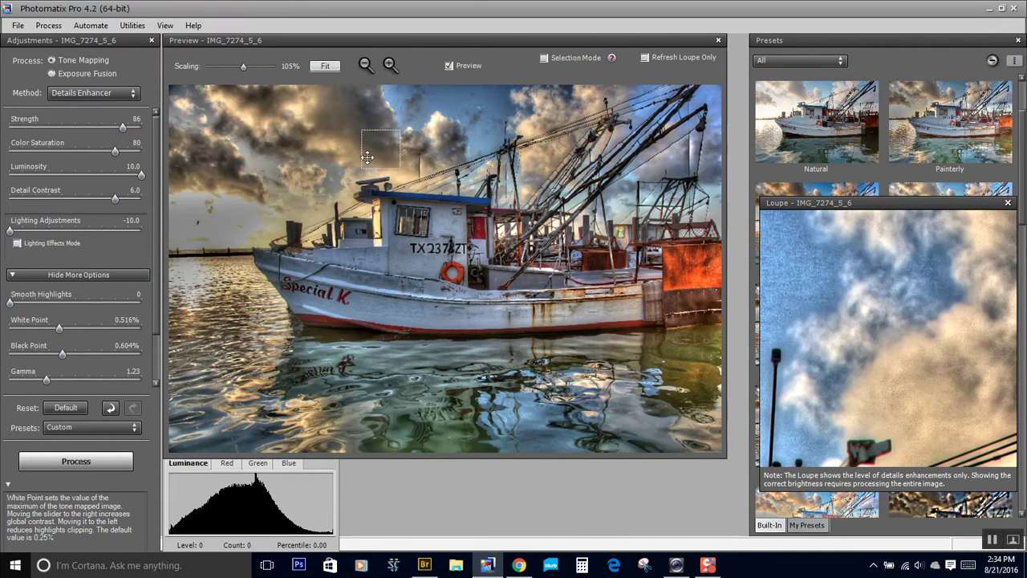
left_click(298, 115)
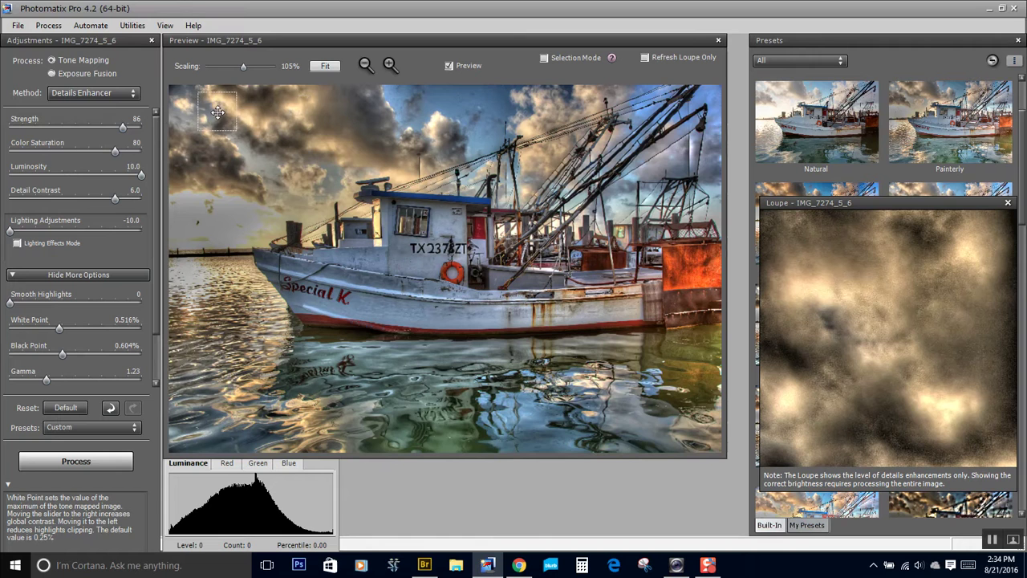
left_click(184, 118)
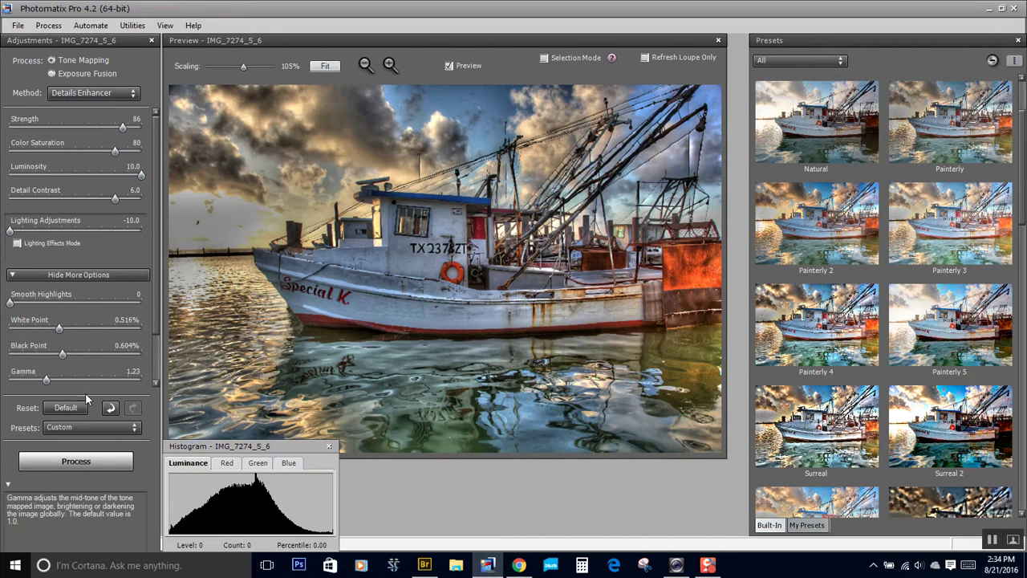
left_click(88, 462)
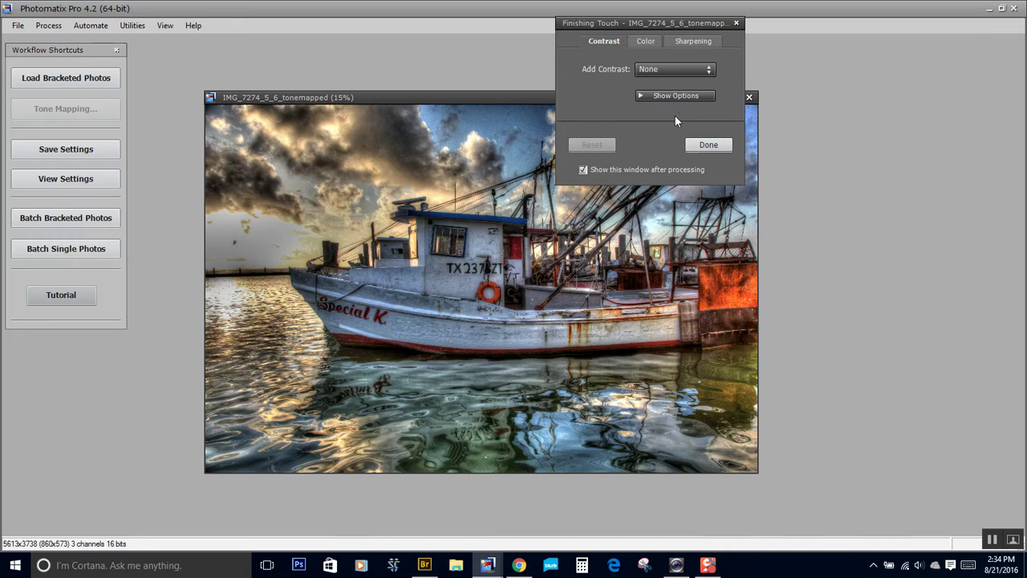
left_click(709, 145)
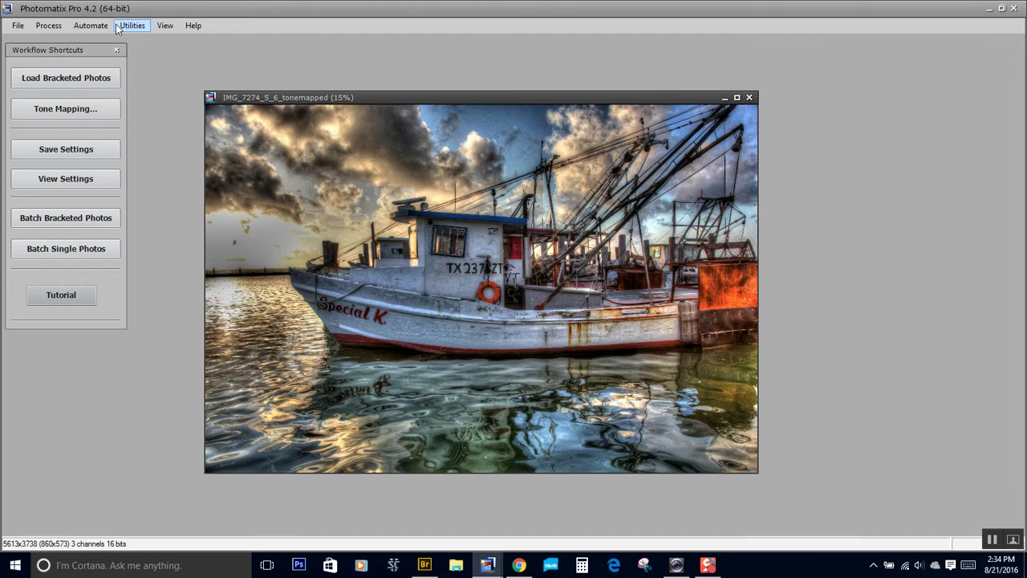
Step: Save the processed image as the JPEG IMG_7274_5_6_tonemappedv2 in the 20160730 folder and close Photomatix Pro
left_click(16, 28)
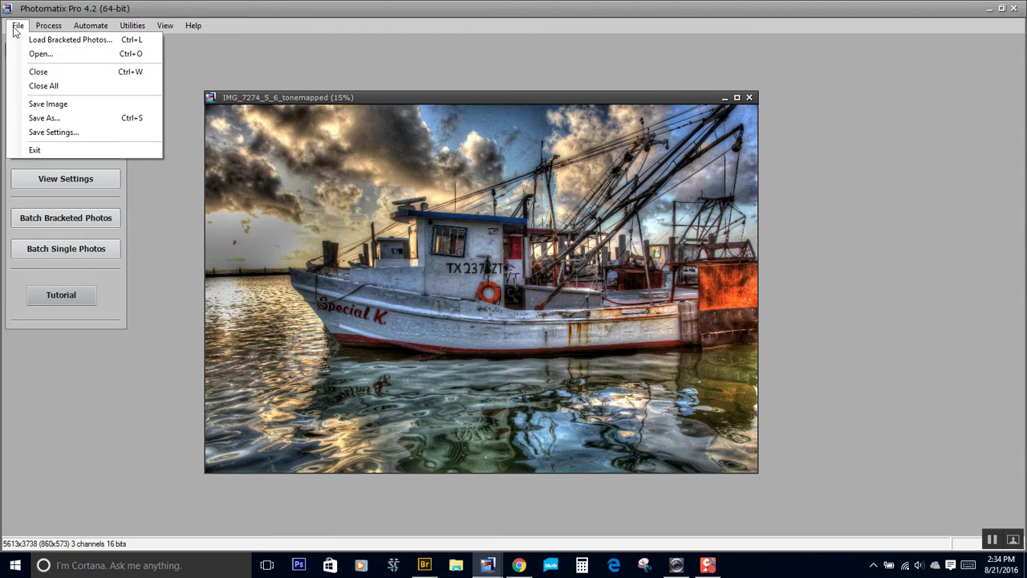
left_click(85, 121)
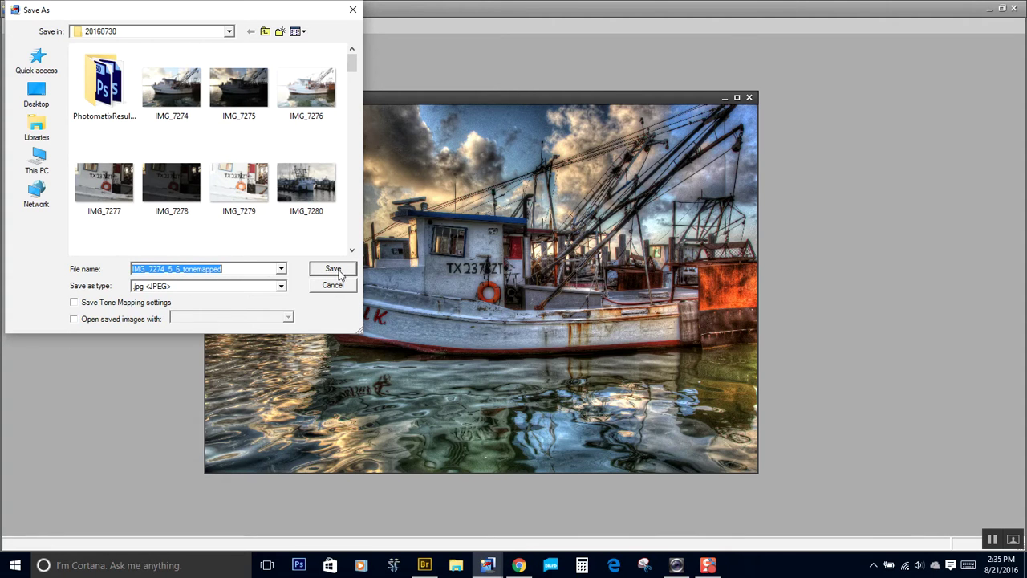
left_click(103, 101)
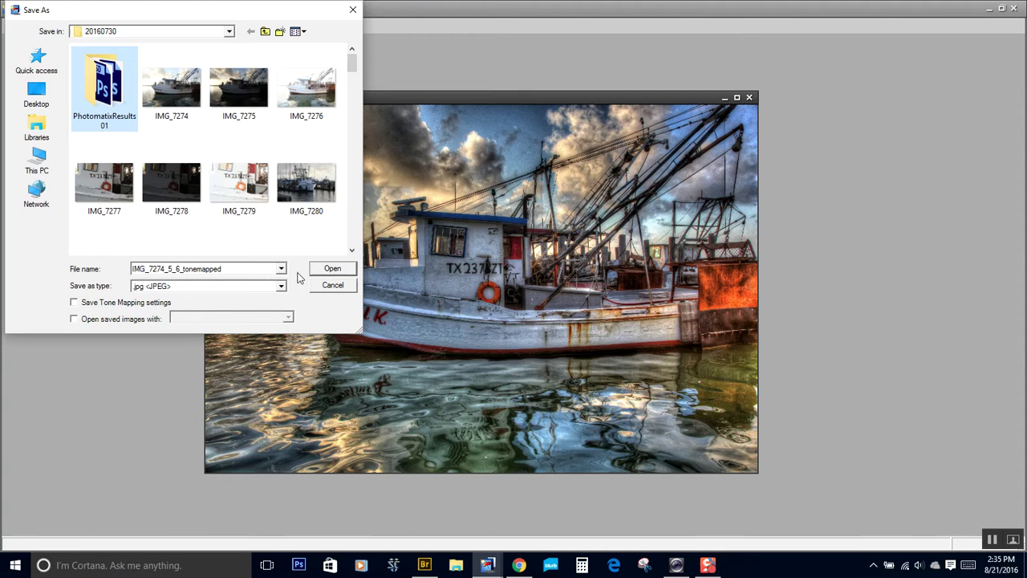
left_click(246, 268)
left_click(261, 273)
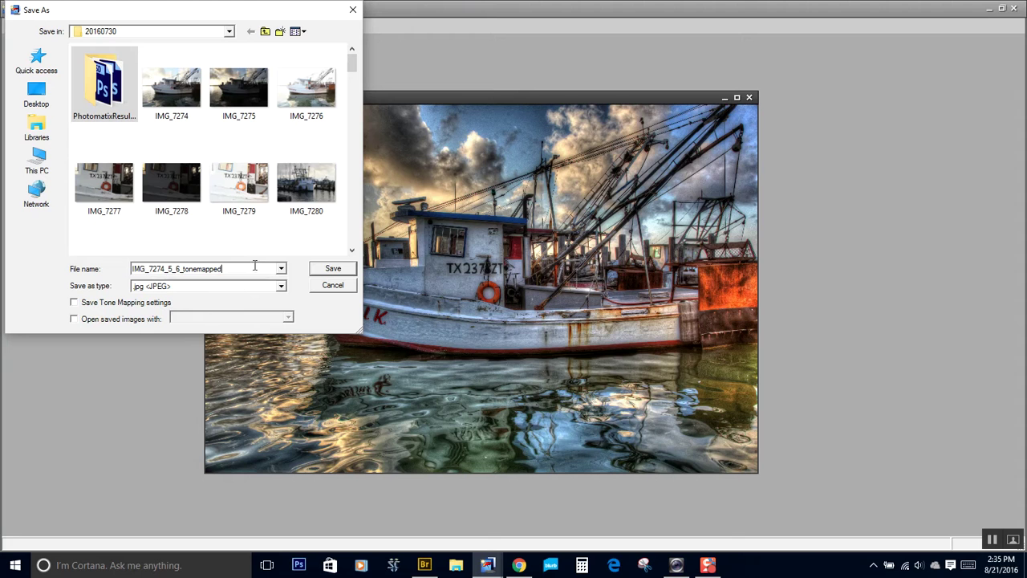
type("v2")
left_click(330, 270)
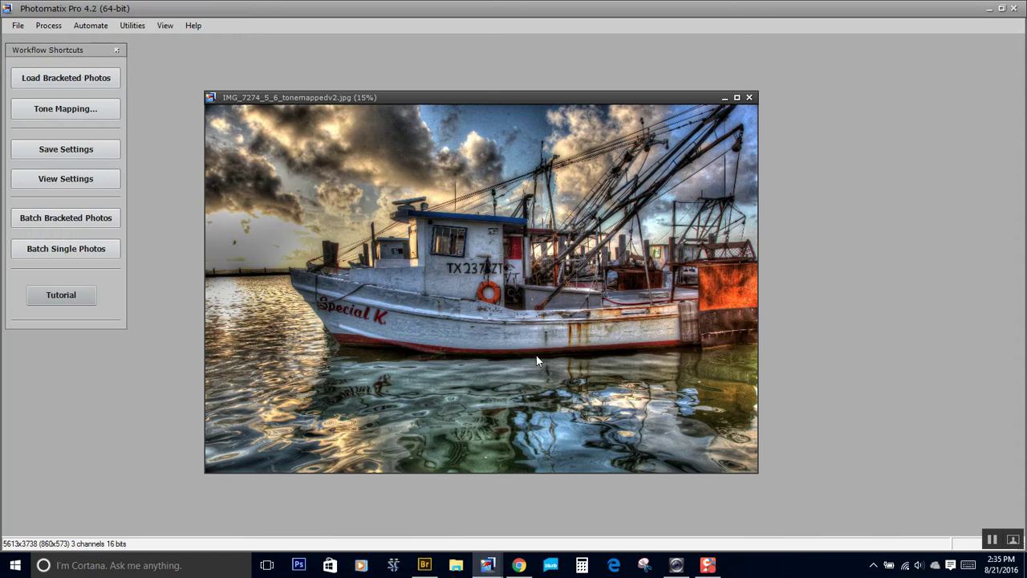
left_click(1013, 7)
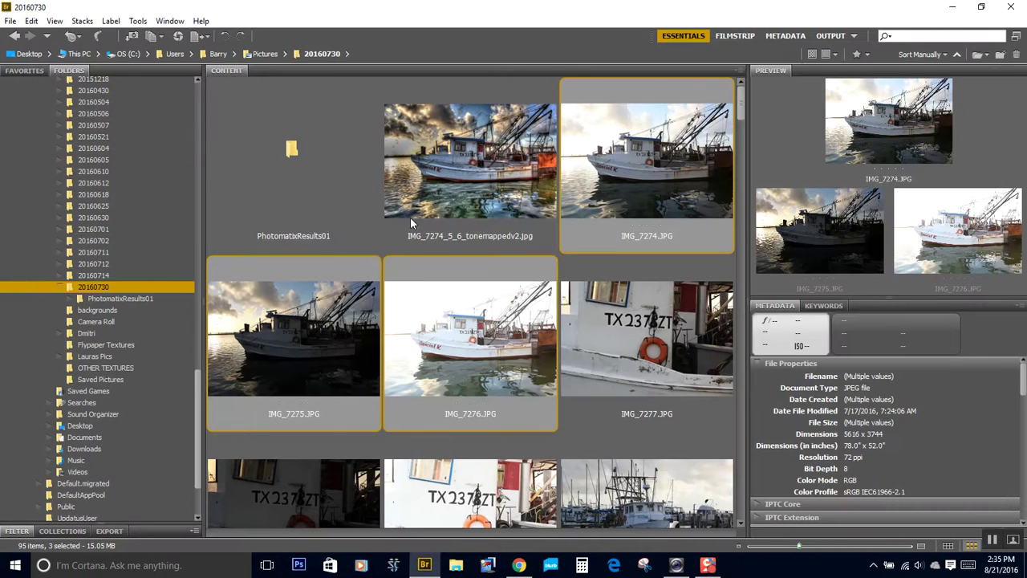
Step: Open the PhotomatixResults01 folder in Bridge and look through its processed HDR images
double_click(289, 148)
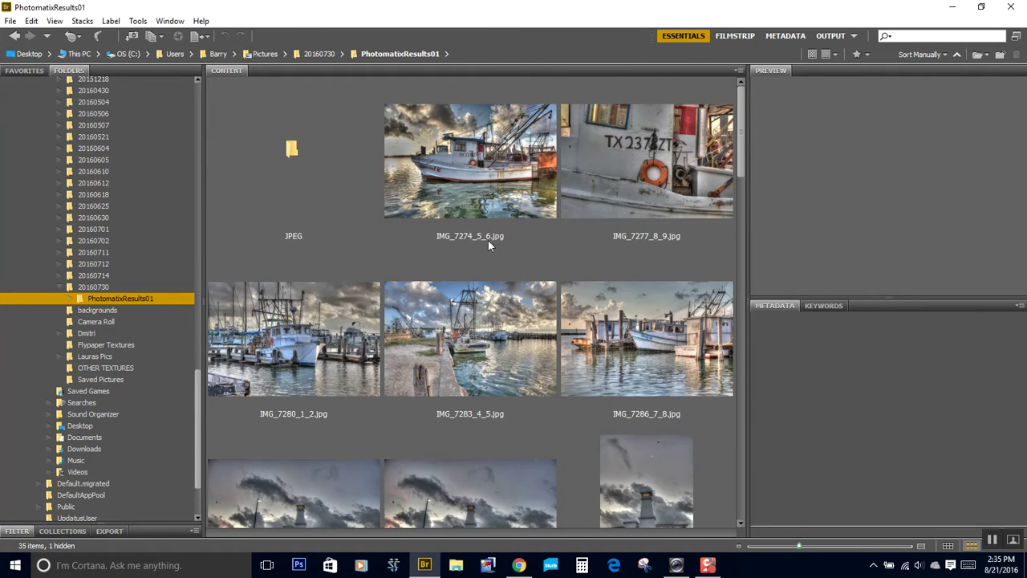
scroll(463, 247, "down", 1)
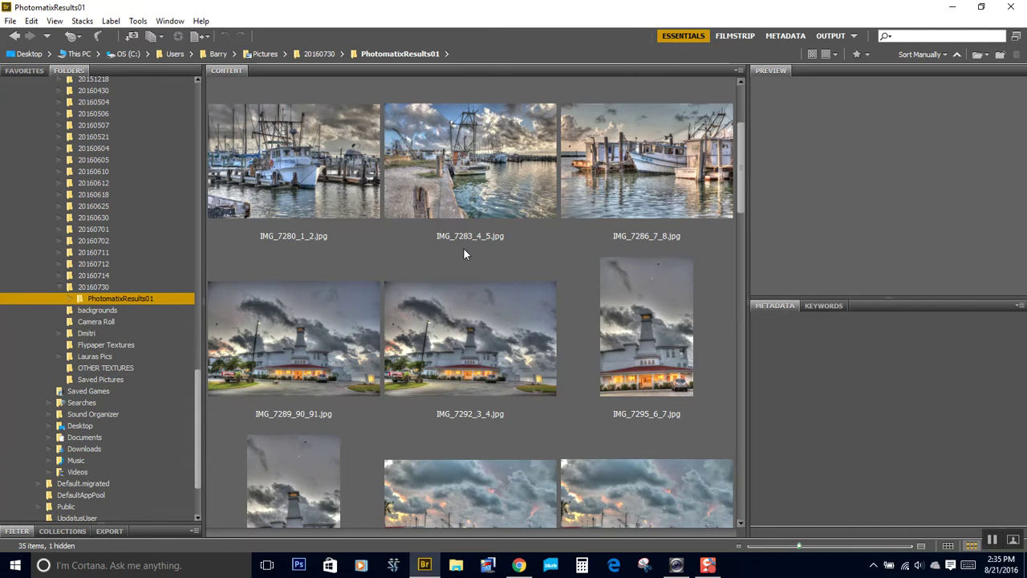
scroll(463, 244, "up", 1)
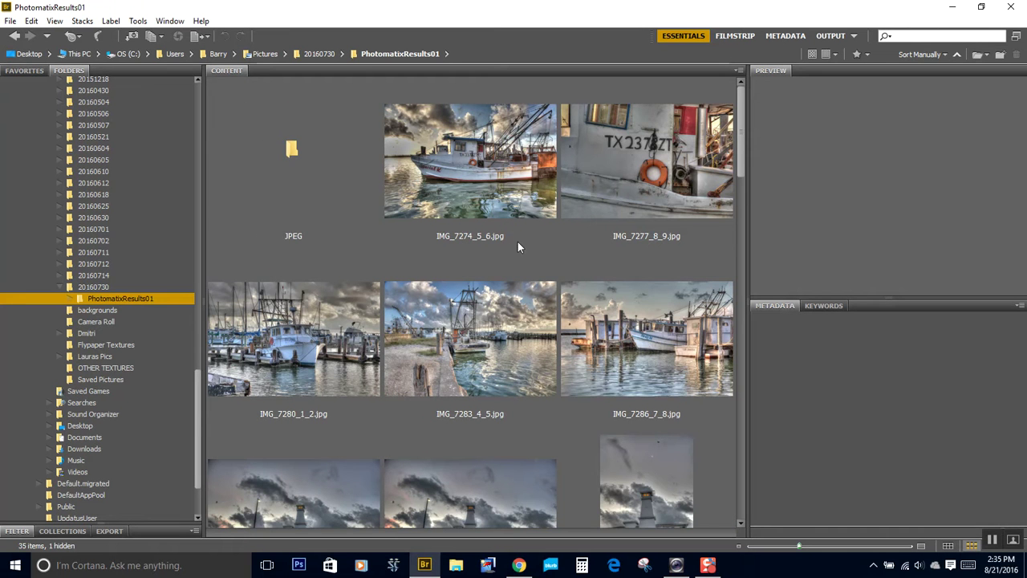
scroll(515, 240, "down", 5)
scroll(517, 278, "down", 3)
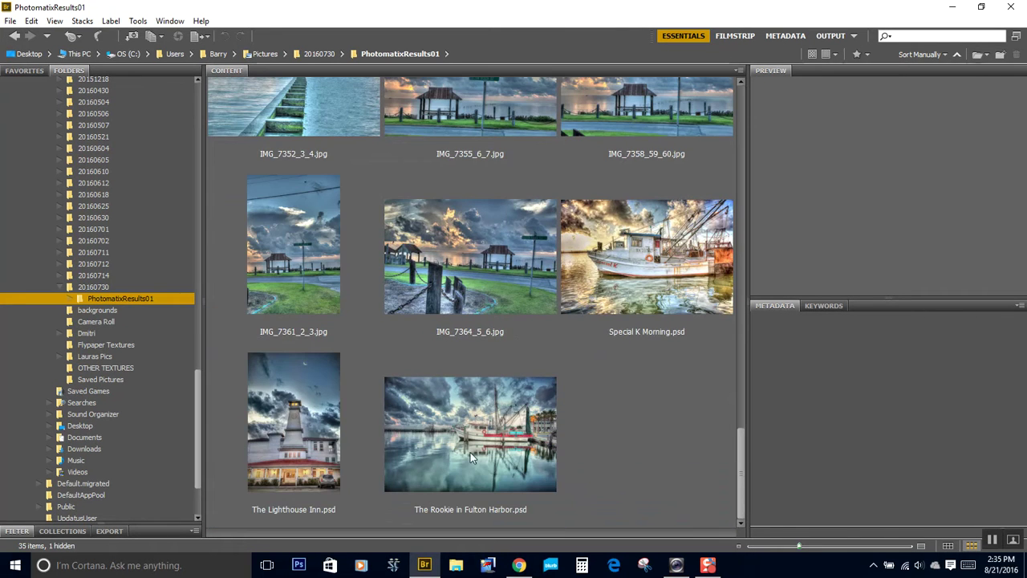
scroll(476, 272, "up", 8)
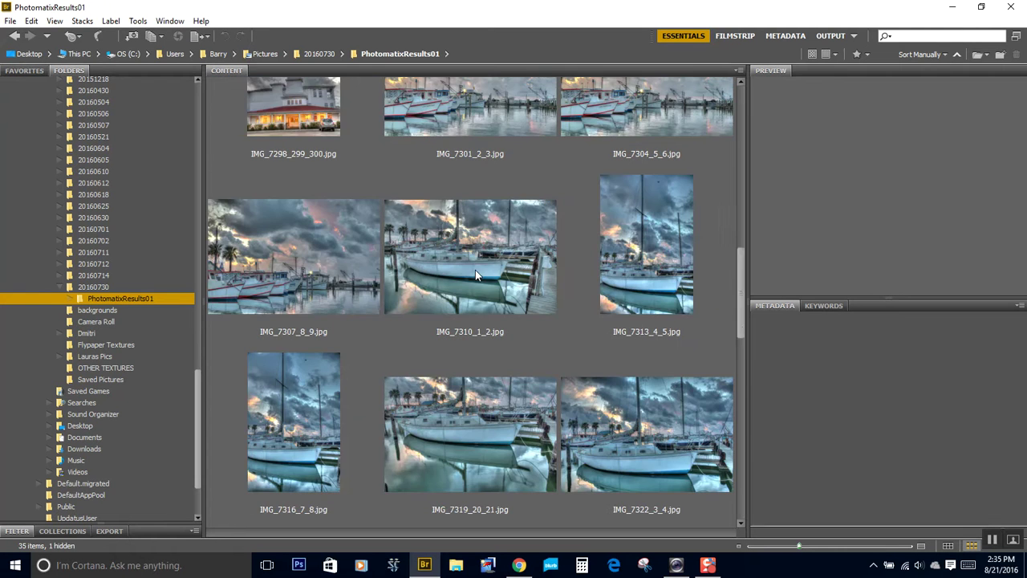
Step: Open IMG_7274_5_6_tonemappedv2.jpg from the 20160730 folder in Photoshop
left_click(93, 287)
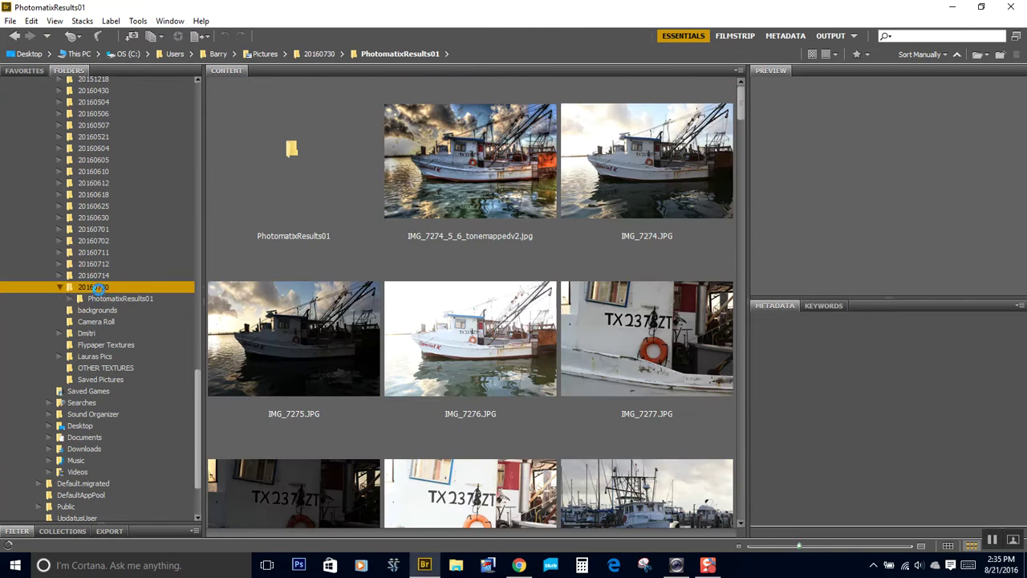
left_click(441, 226)
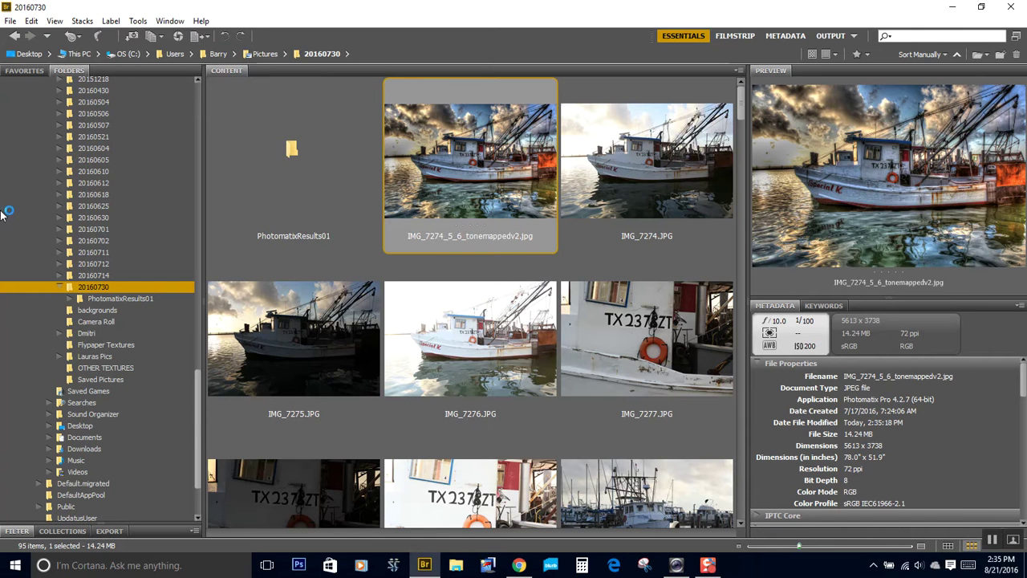
double_click(490, 177)
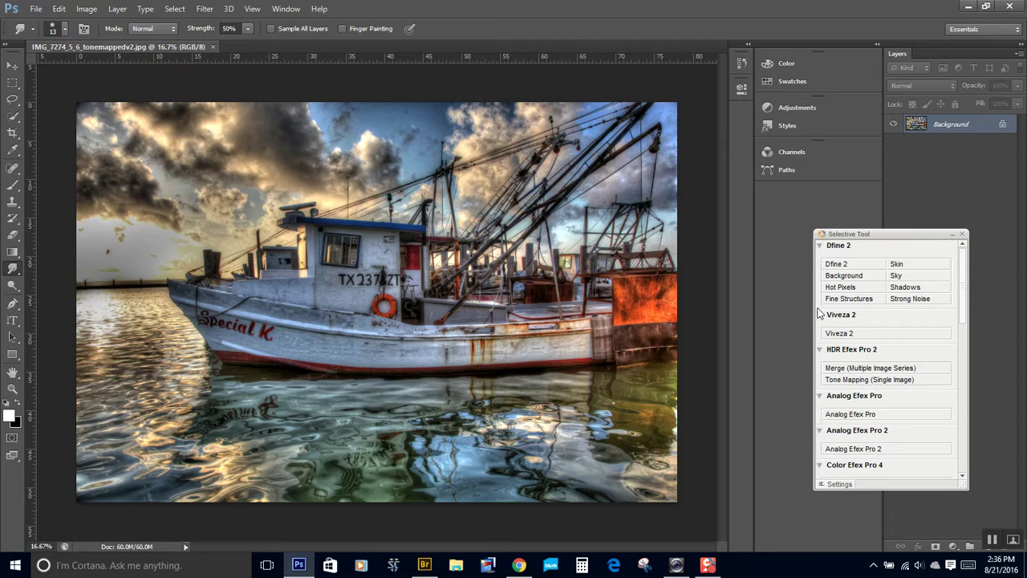
Step: Close the floating Selective Tool palette and duplicate the Background layer
left_click_drag(860, 233, 812, 28)
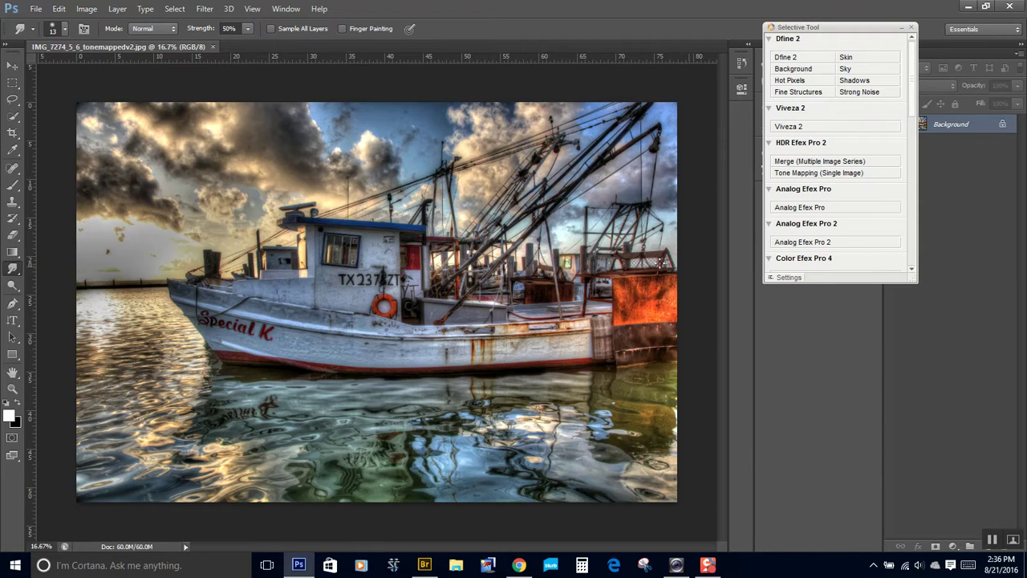
left_click(912, 27)
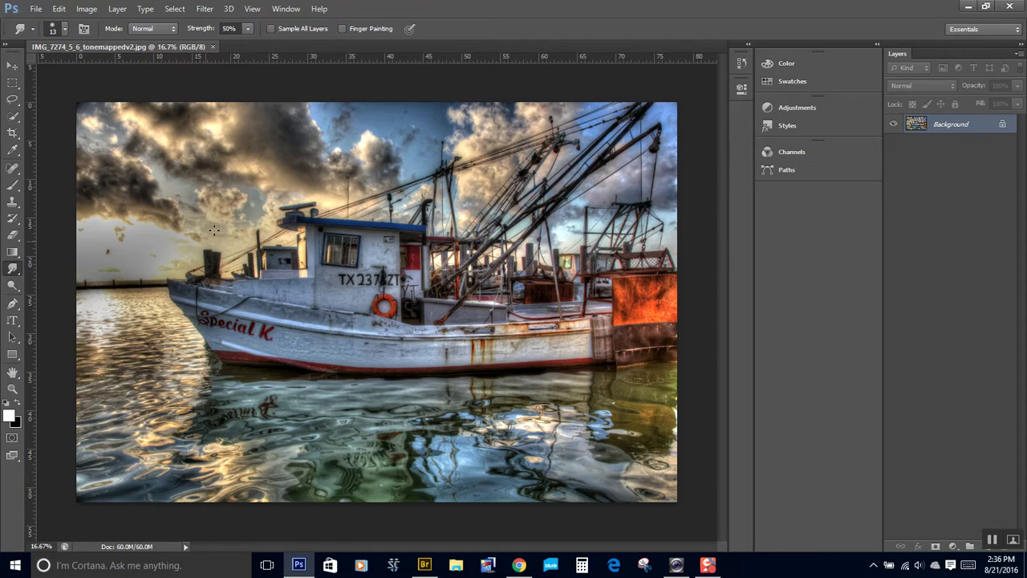
key("ctrl+j")
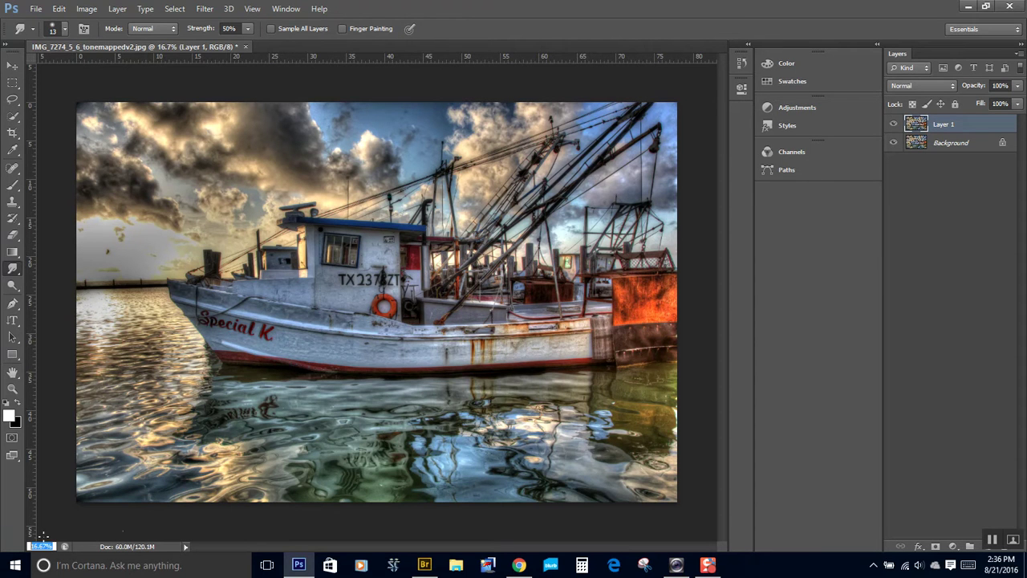
Step: Inspect Layer 1 at 100% and heal a spot in the dark clouds using the content-aware Spot Healing Brush
key("ctrl+1")
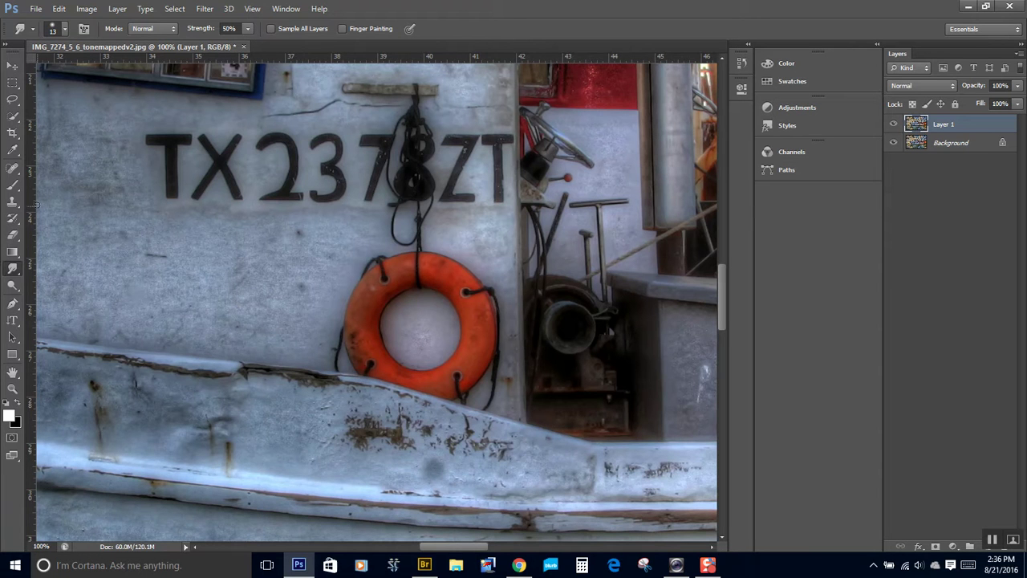
left_click_drag(78, 195, 422, 296)
left_click_drag(190, 183, 745, 498)
left_click_drag(558, 368, 169, 337)
left_click_drag(229, 323, 374, 300)
scroll(346, 354, "down", 1)
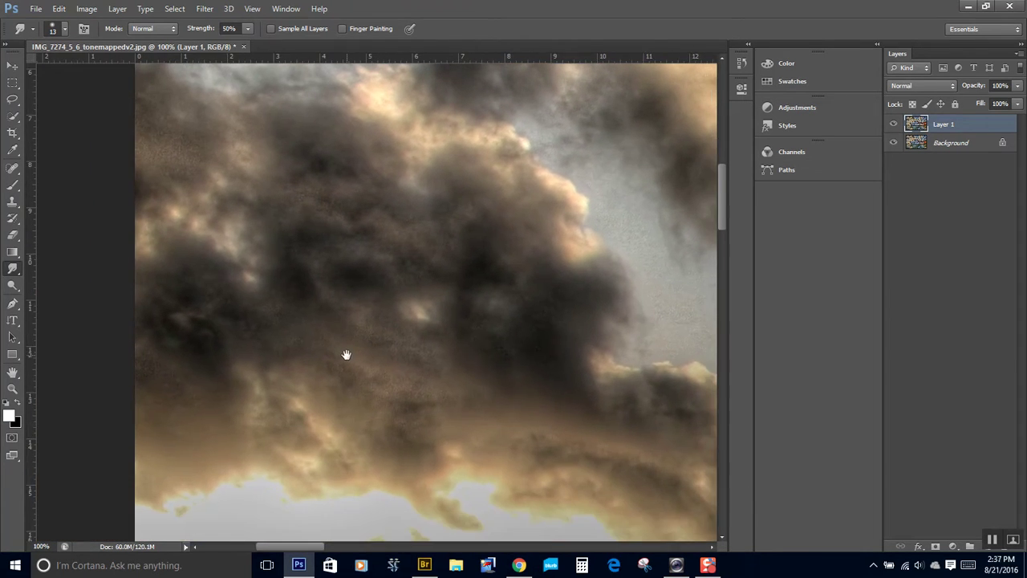
left_click(15, 168)
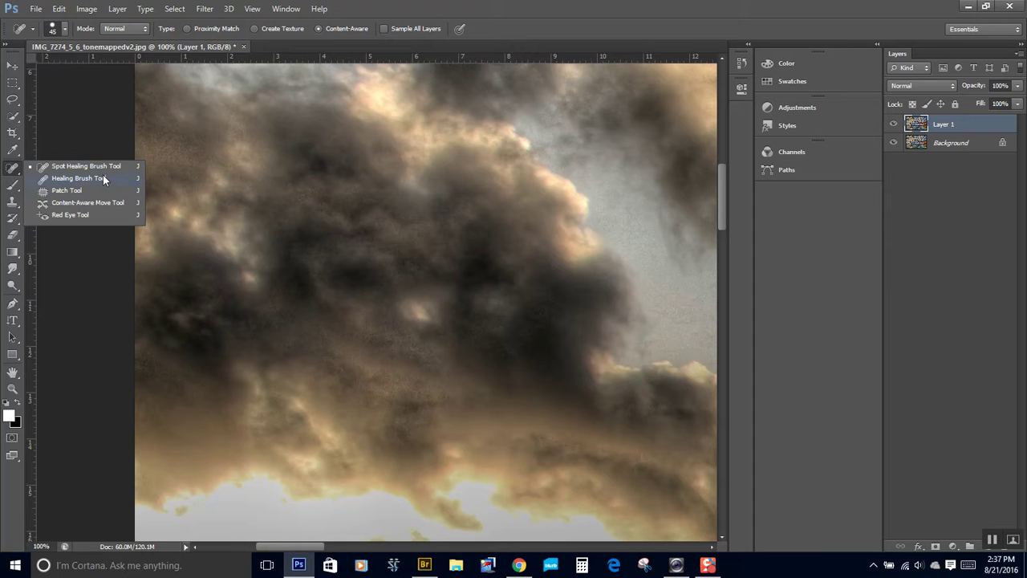
left_click(102, 168)
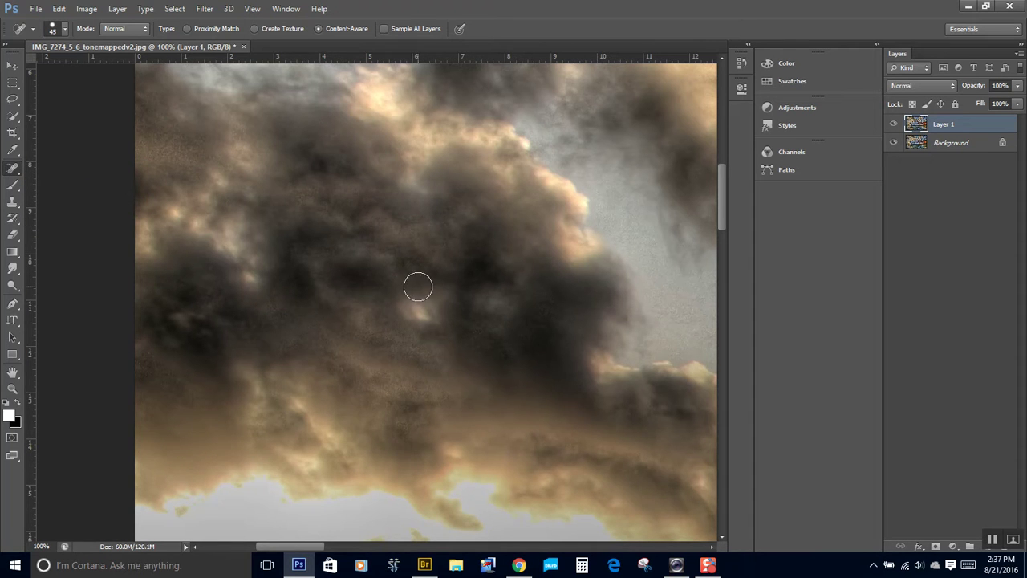
left_click(318, 165)
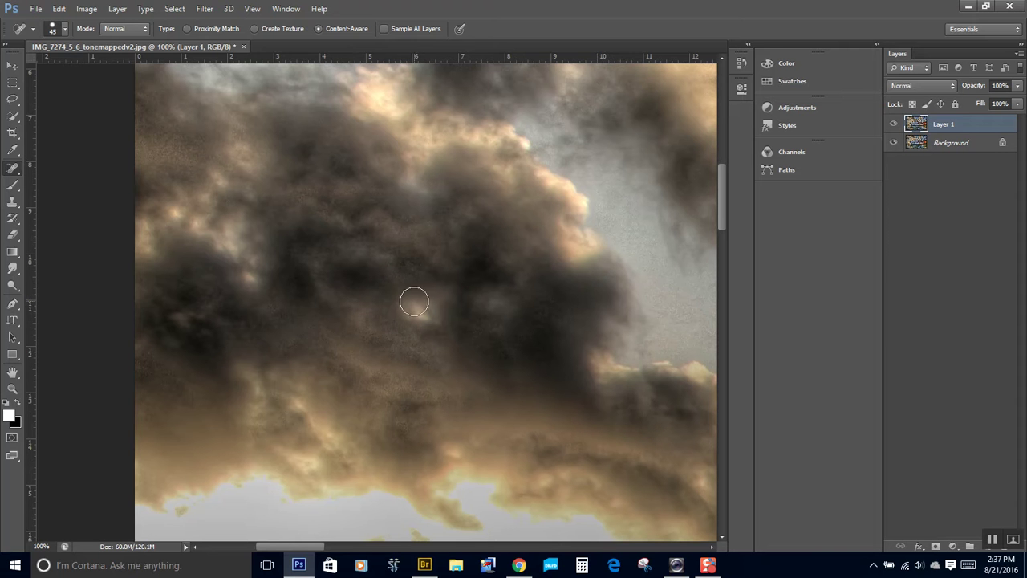
Step: Heal the dark curved mark and its leftover smudge in the pale sky above the horizon
left_click_drag(378, 366, 328, 201)
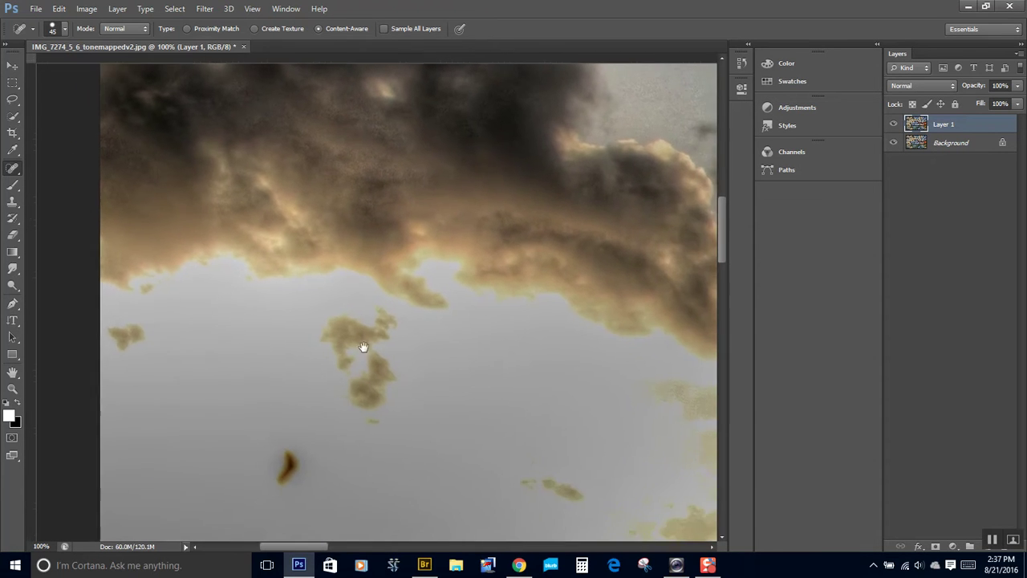
mouse_move(250, 230)
left_mouse_down()
mouse_move(274, 257)
mouse_move(248, 265)
mouse_move(265, 247)
left_mouse_up()
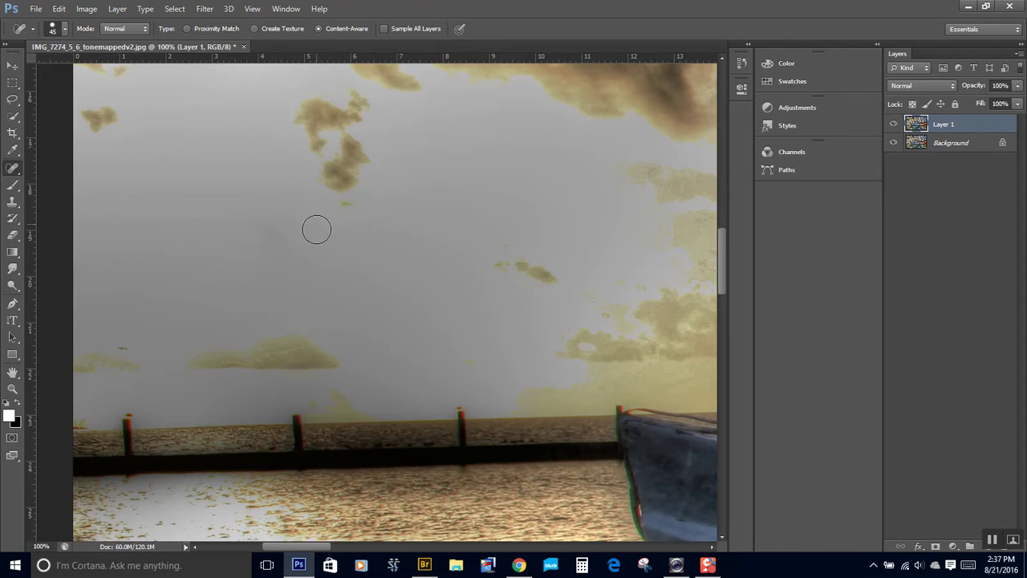
left_click_drag(290, 248, 292, 250)
Step: Heal the dark round spot in the clouds just above the tip of the thin mast
left_click_drag(376, 273, 385, 206)
left_click_drag(406, 361, 362, 179)
mouse_move(451, 314)
left_mouse_down()
mouse_move(451, 284)
mouse_move(275, 188)
mouse_move(344, 229)
mouse_move(329, 174)
mouse_move(185, 184)
mouse_move(495, 264)
mouse_move(420, 412)
mouse_move(438, 327)
mouse_move(339, 316)
mouse_move(340, 530)
mouse_move(372, 385)
mouse_move(422, 394)
mouse_move(281, 232)
mouse_move(280, 301)
mouse_move(234, 388)
mouse_move(165, 339)
mouse_move(59, 361)
mouse_move(222, 486)
mouse_move(761, 498)
mouse_move(513, 436)
mouse_move(580, 362)
mouse_move(585, 382)
left_mouse_up()
key("ctrl+r")
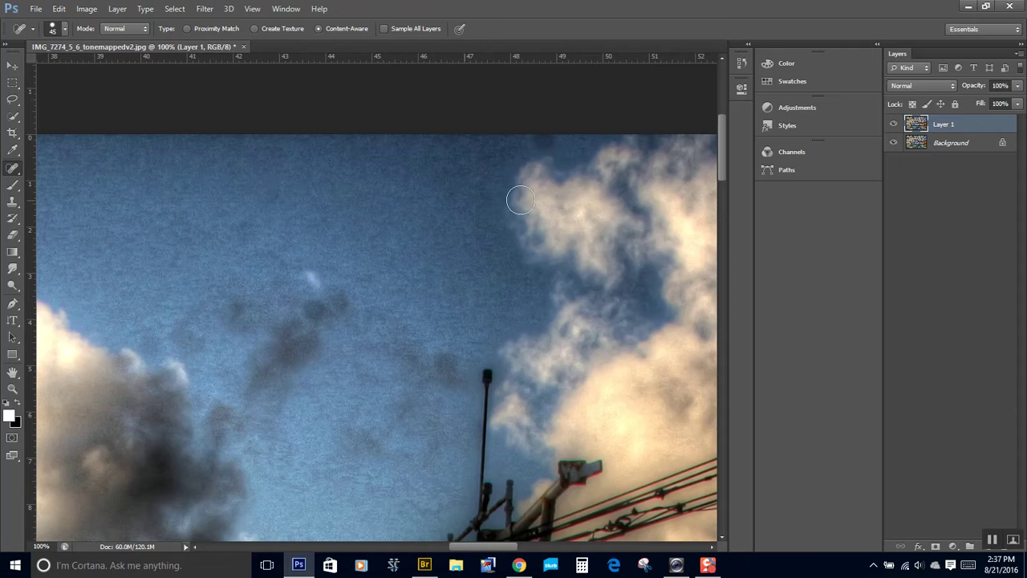
left_click_drag(319, 309, 348, 300)
left_click_drag(344, 346, 344, 177)
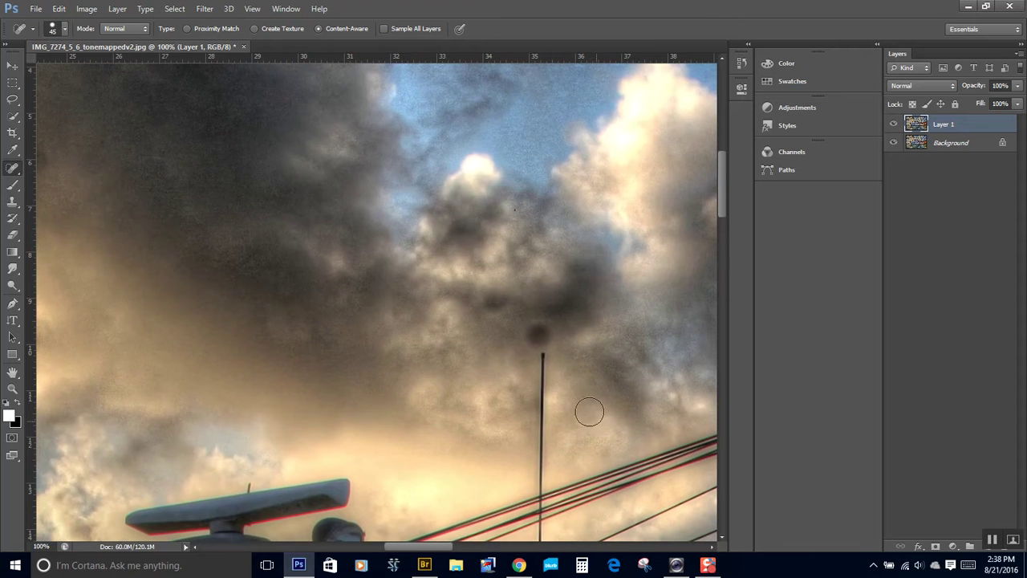
left_click_drag(526, 337, 553, 332)
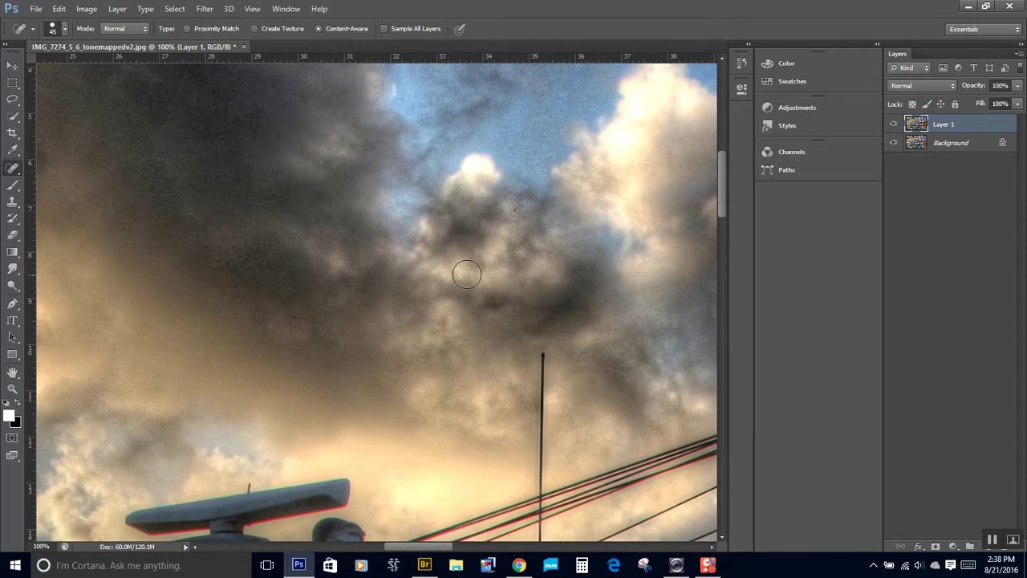
Step: Remove the two dark round spots and another nearby blemish from the large grey cloud with the Spot Healing Brush
left_click_drag(434, 283, 362, 305)
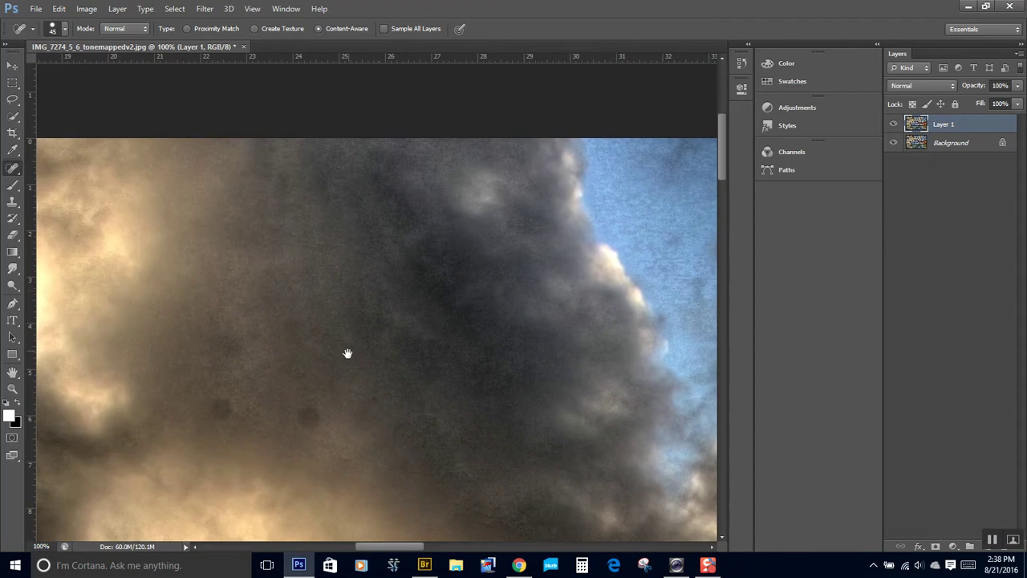
left_click(223, 409)
left_click(312, 412)
left_click_drag(721, 148, 745, 259)
left_click(140, 195)
Step: Check the hull for dust spots and heal blemishes in the water reflections beneath the boat
left_click_drag(725, 254, 746, 342)
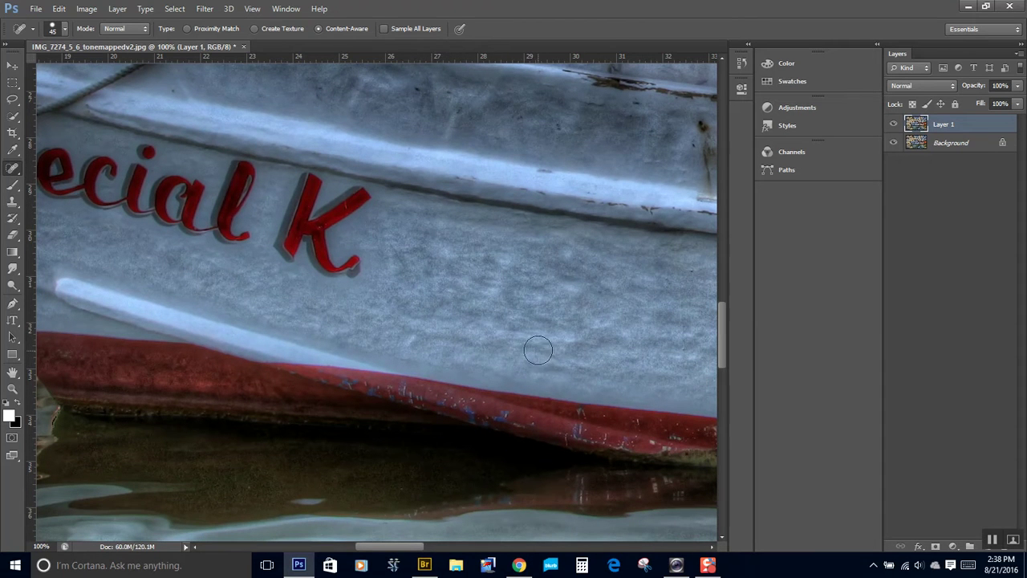
left_click_drag(582, 343, 201, 243)
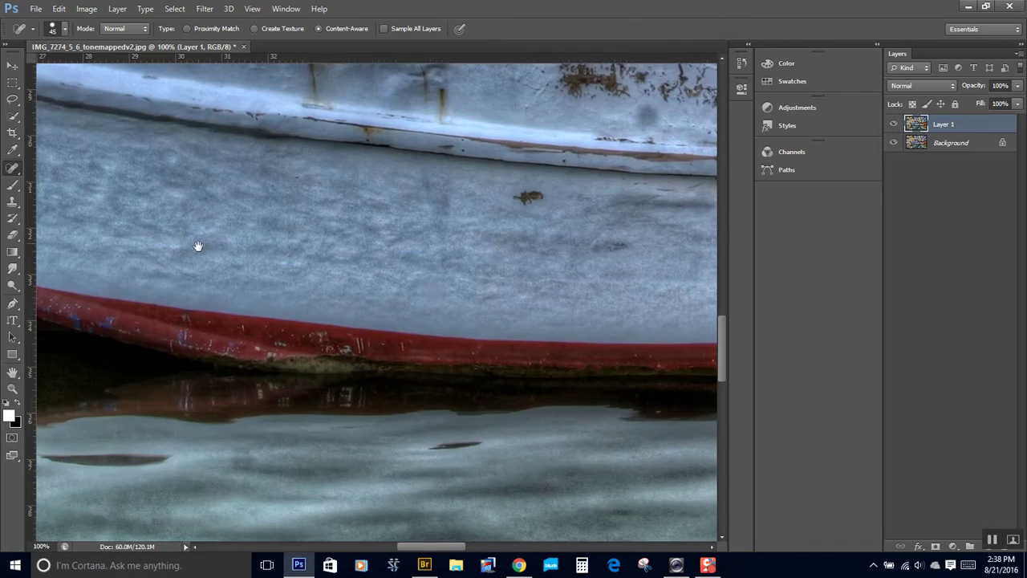
left_click_drag(585, 337, 154, 267)
left_click_drag(702, 187, 434, 72)
mouse_move(625, 299)
left_mouse_down()
mouse_move(426, 367)
mouse_move(639, 310)
left_mouse_up()
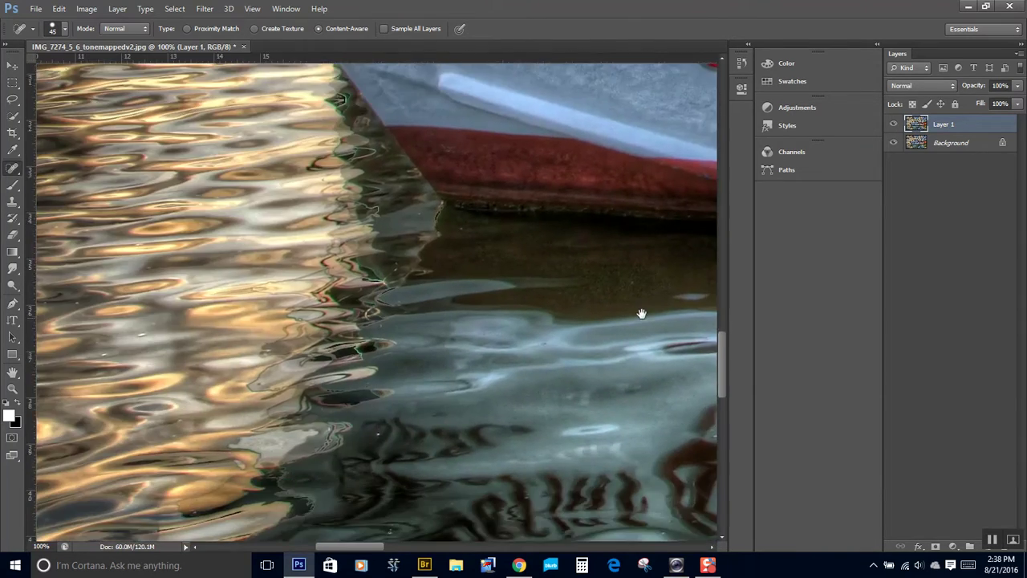
mouse_move(406, 516)
left_mouse_down()
mouse_move(406, 275)
mouse_move(305, 252)
mouse_move(362, 213)
mouse_move(220, 305)
mouse_move(411, 280)
mouse_move(396, 291)
left_mouse_up()
left_click_drag(503, 436, 525, 442)
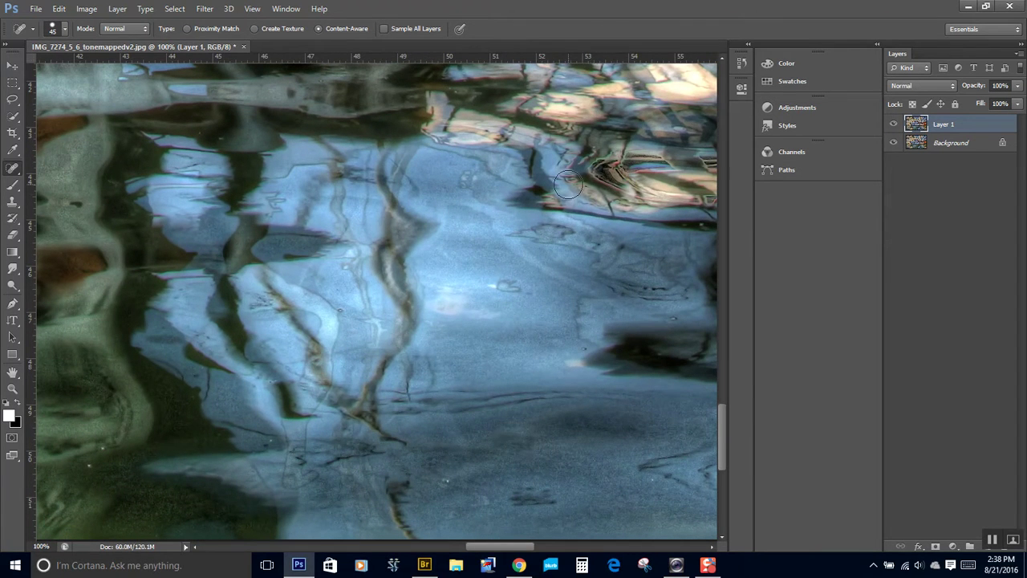
mouse_move(614, 270)
left_mouse_down()
mouse_move(493, 269)
mouse_move(446, 298)
left_mouse_up()
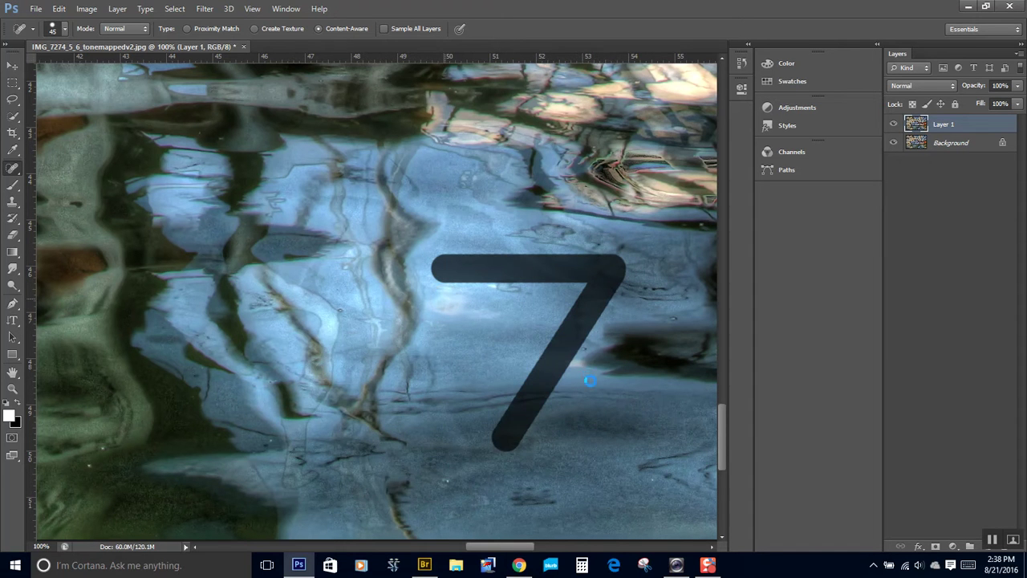
left_click_drag(586, 357, 248, 381)
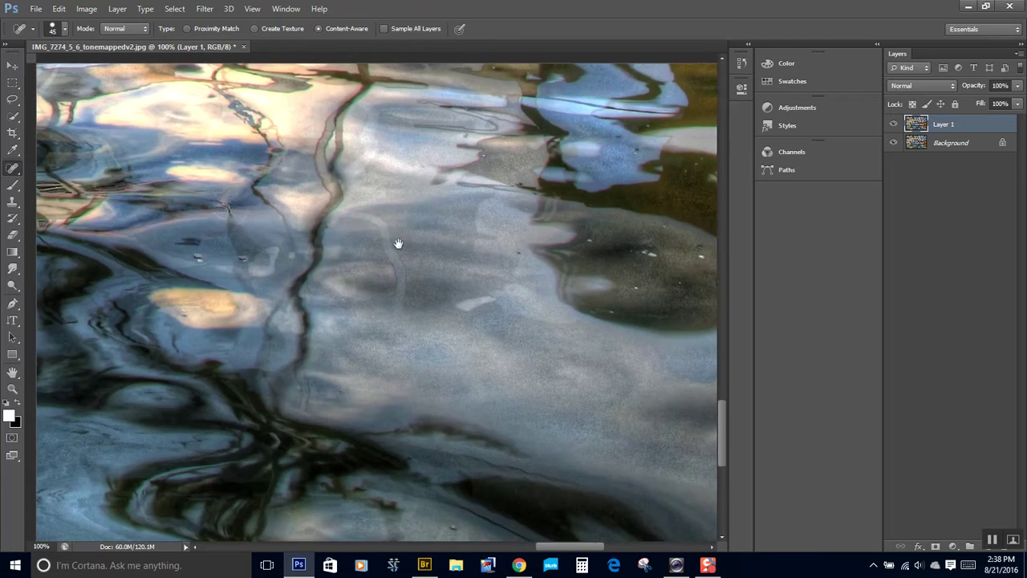
mouse_move(396, 241)
left_mouse_down()
mouse_move(269, 343)
mouse_move(408, 371)
mouse_move(465, 401)
mouse_move(443, 419)
left_mouse_up()
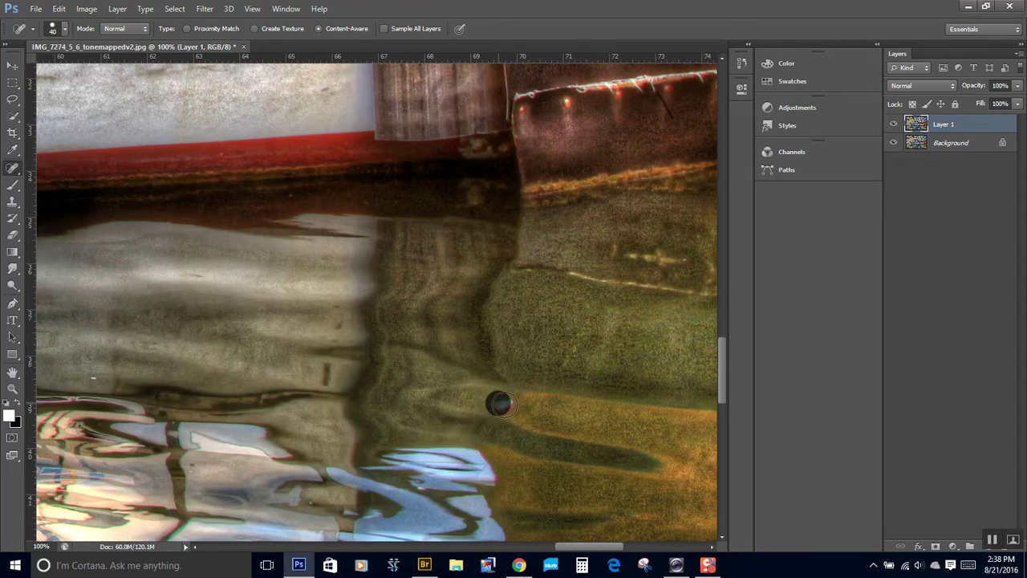
Step: Heal the spots in the cloudy sky around the stern rigging with the size 40 Spot Healing Brush
left_click_drag(721, 374, 728, 203)
left_click_drag(453, 283, 442, 284)
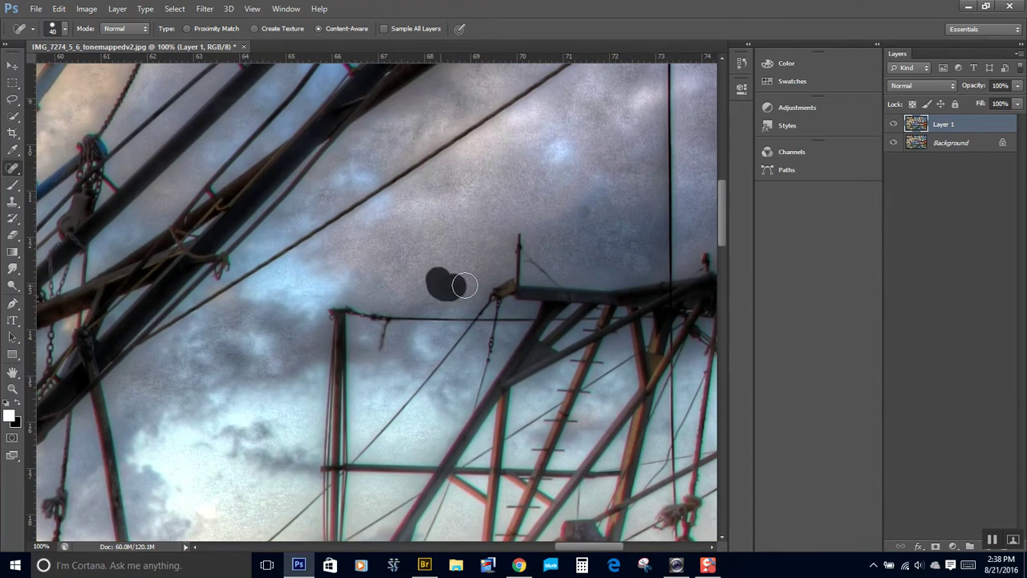
left_click(592, 216)
mouse_move(723, 214)
left_mouse_down()
mouse_move(739, 140)
mouse_move(760, 245)
left_mouse_up()
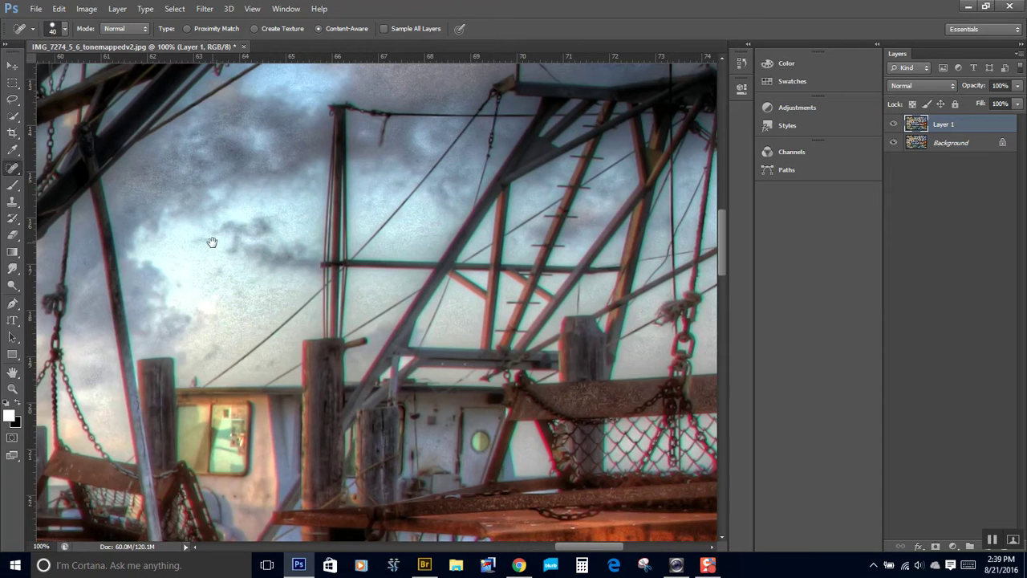
Step: Check the remaining sky for spots, stamp all visible layers into a new merged layer, and fit the image on screen
left_click_drag(194, 252, 512, 313)
left_click_drag(193, 310, 484, 403)
left_click_drag(263, 262, 486, 275)
left_click_drag(408, 353, 511, 489)
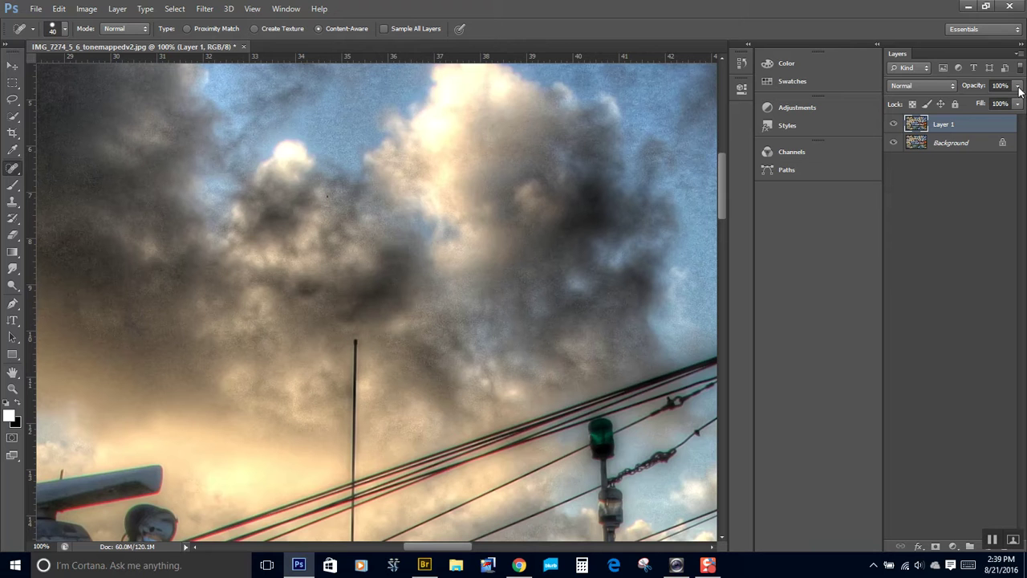
left_click(1018, 53)
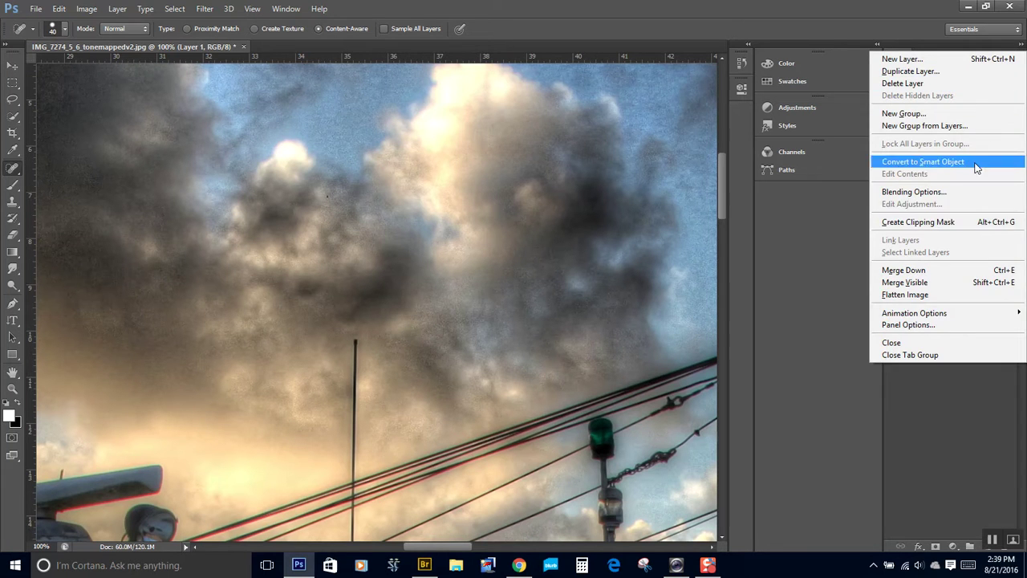
left_click(979, 283, "alt")
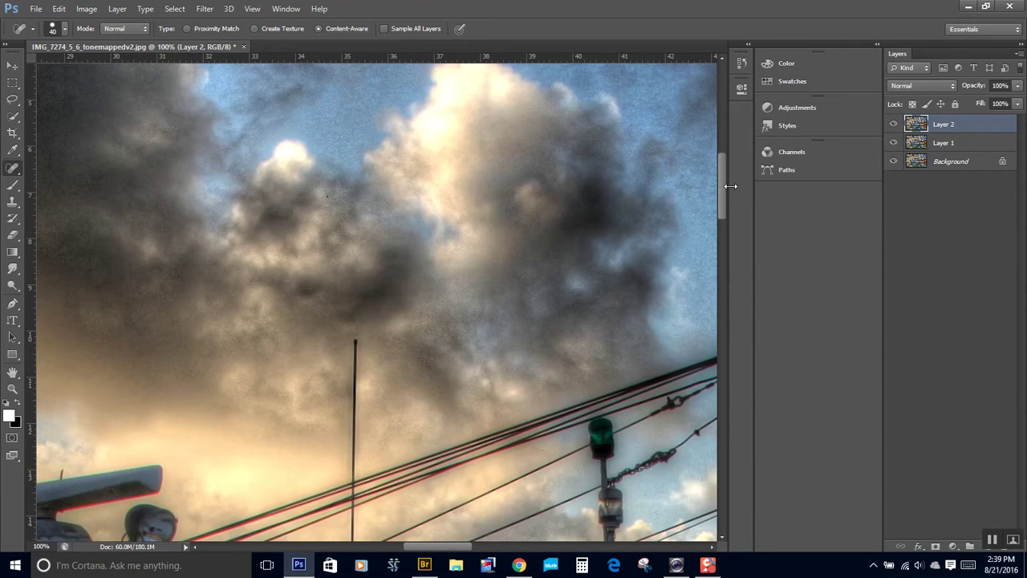
key("ctrl+0")
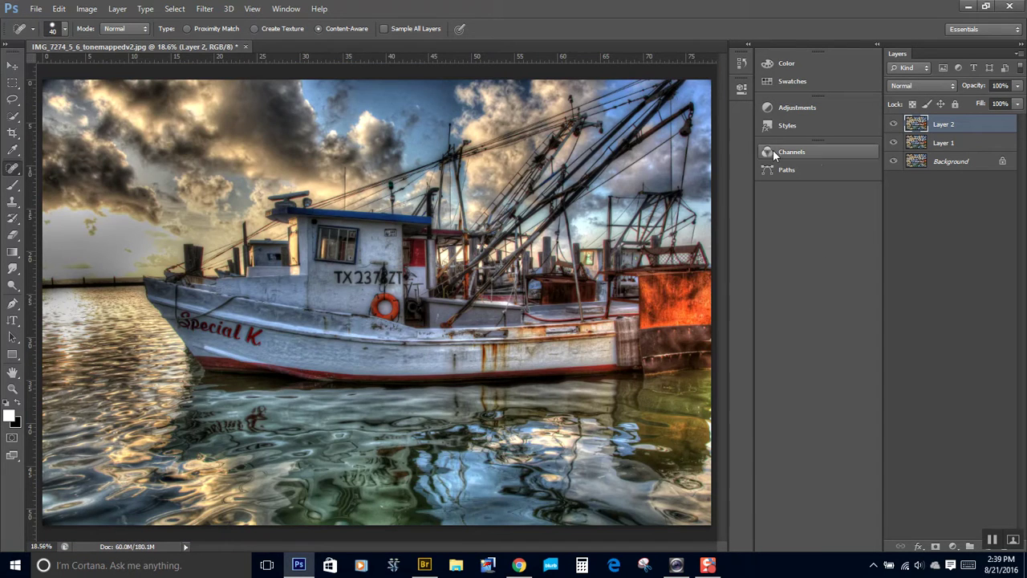
Step: Compare the retouched image with the original Background by repeatedly toggling the visibility of the upper layers
left_click(895, 126)
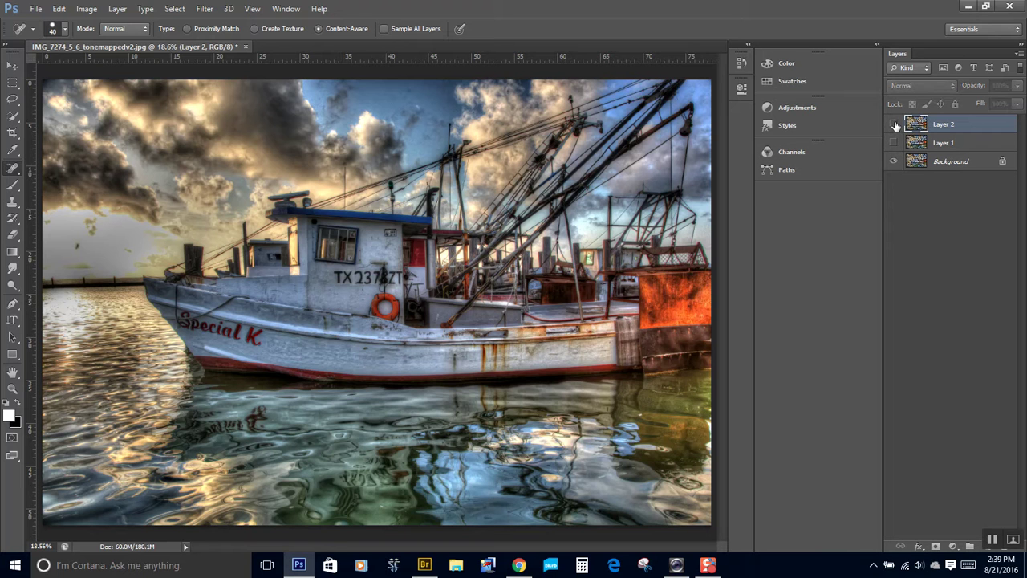
left_click(895, 126)
left_click(896, 126)
left_click(896, 125)
left_click(896, 126)
left_click(895, 126)
left_click(896, 126)
left_click(895, 126)
left_click(896, 125)
left_click(896, 126)
left_click(895, 126)
left_click(894, 126)
left_click(894, 126)
left_click(895, 126)
left_click(894, 126)
left_click(895, 126)
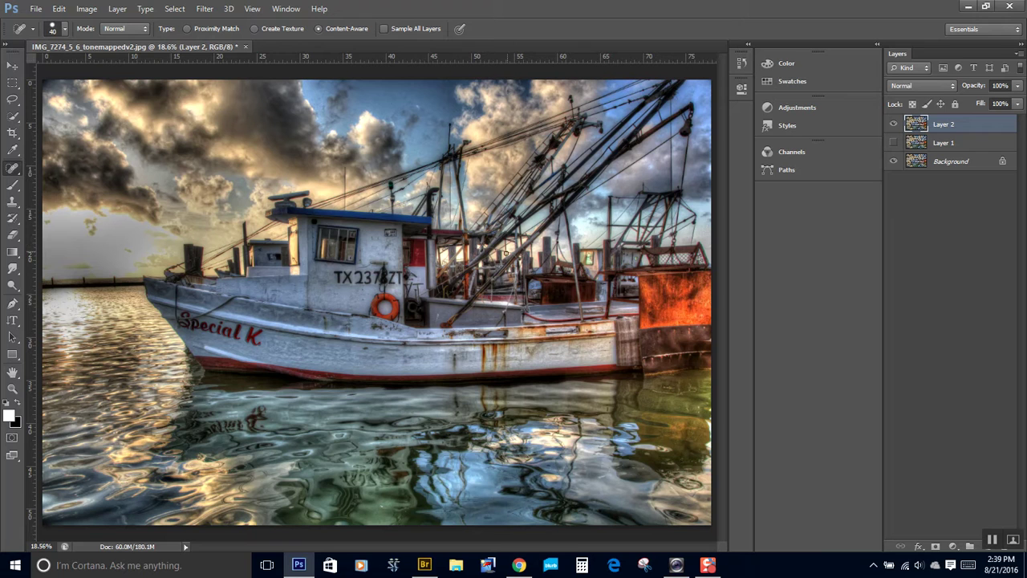
Step: Launch the Topaz Texture Effects filter on Layer 2 and decline the offered update
left_click(203, 10)
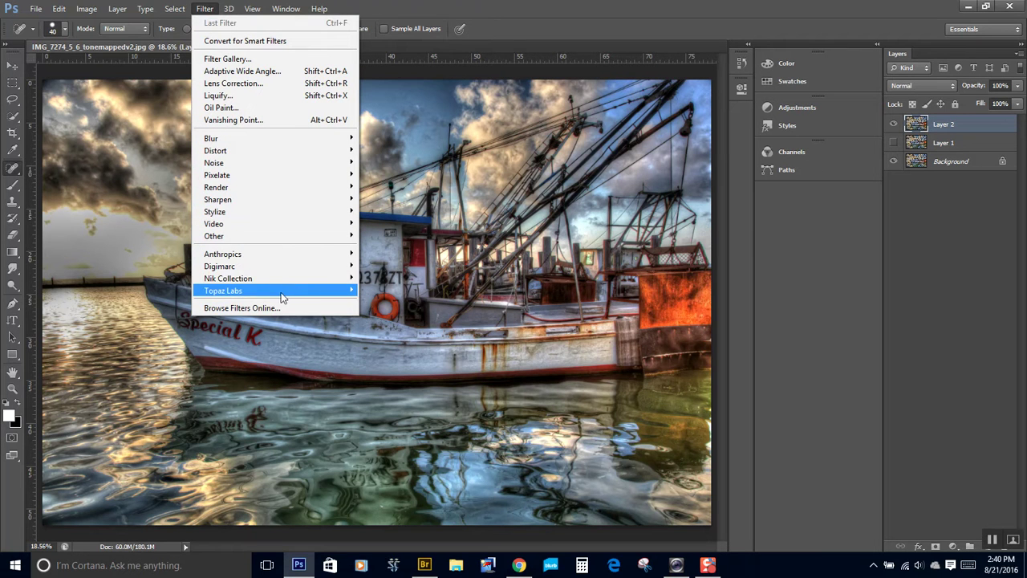
mouse_move(271, 291)
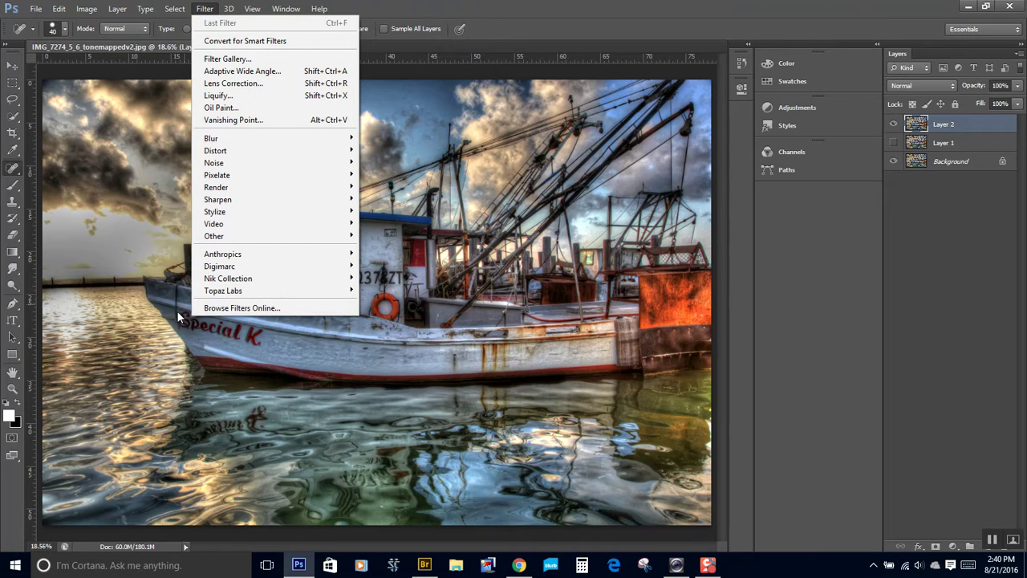
mouse_move(201, 297)
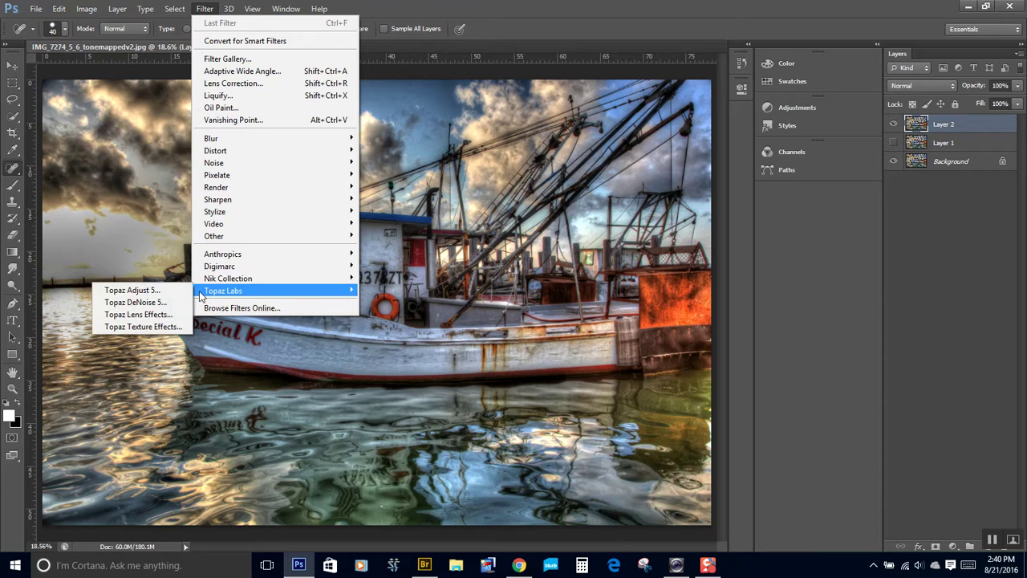
left_click(156, 327)
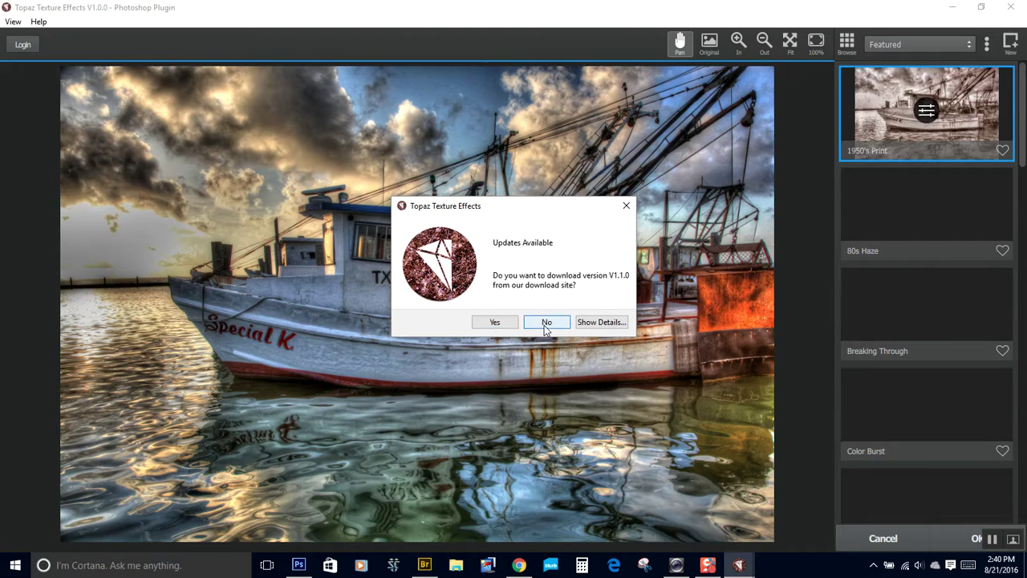
left_click(545, 322)
Step: Check the available effect categories and switch the preset list from Featured to the Favorited collection
left_click(987, 44)
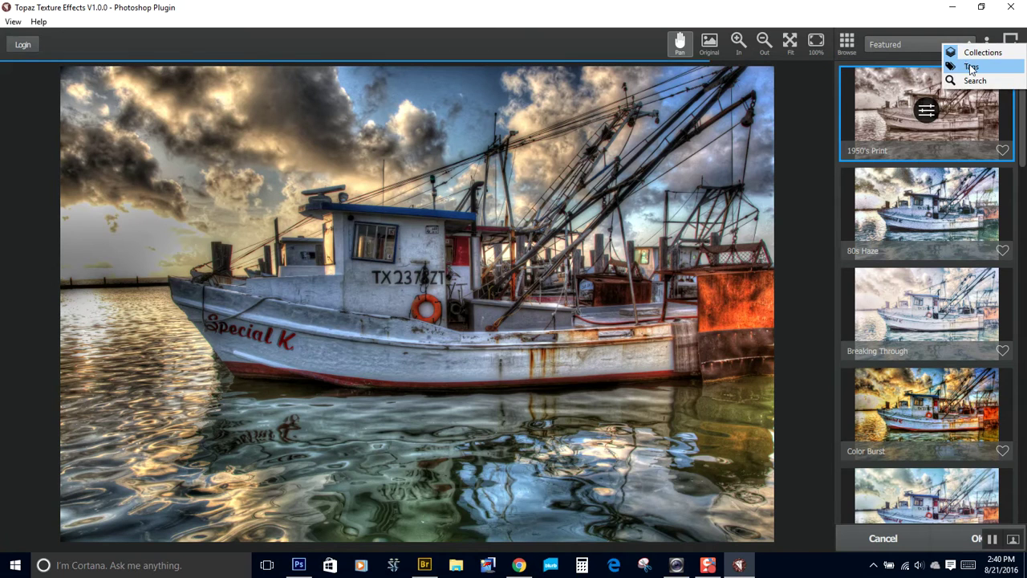
left_click(903, 19)
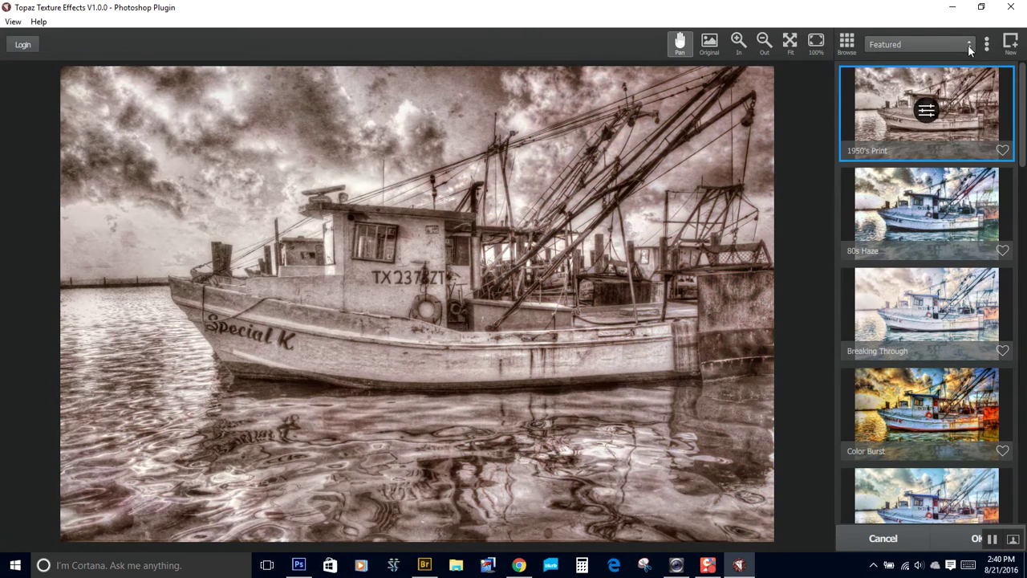
left_click(968, 47)
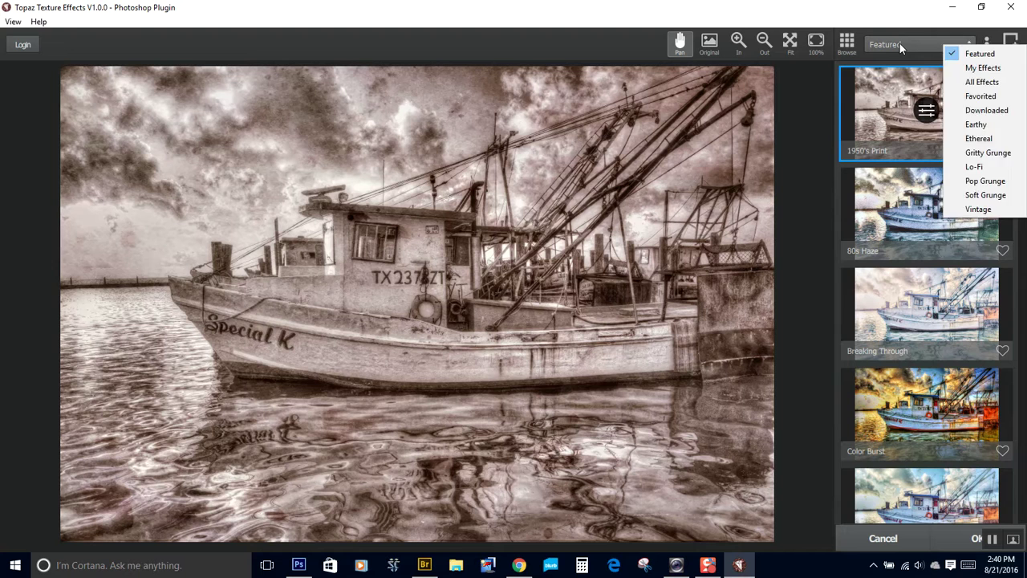
left_click(949, 49)
left_click(971, 46)
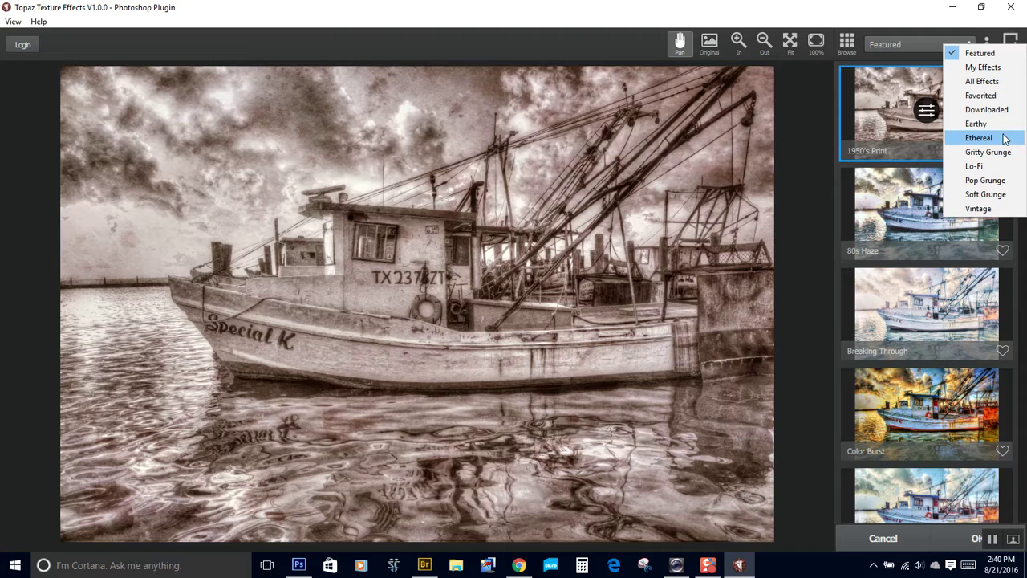
key("Escape")
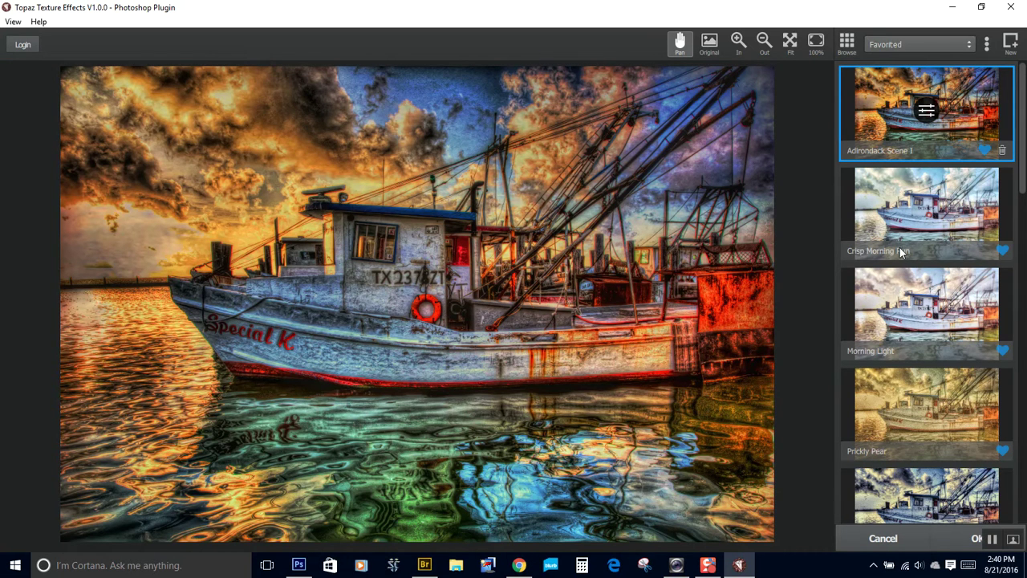
Step: Preview the Crisp Morning Run, Morning Light, Prickly Pear and Retro Streets presets on the boat photo
scroll(901, 243, "down", 1)
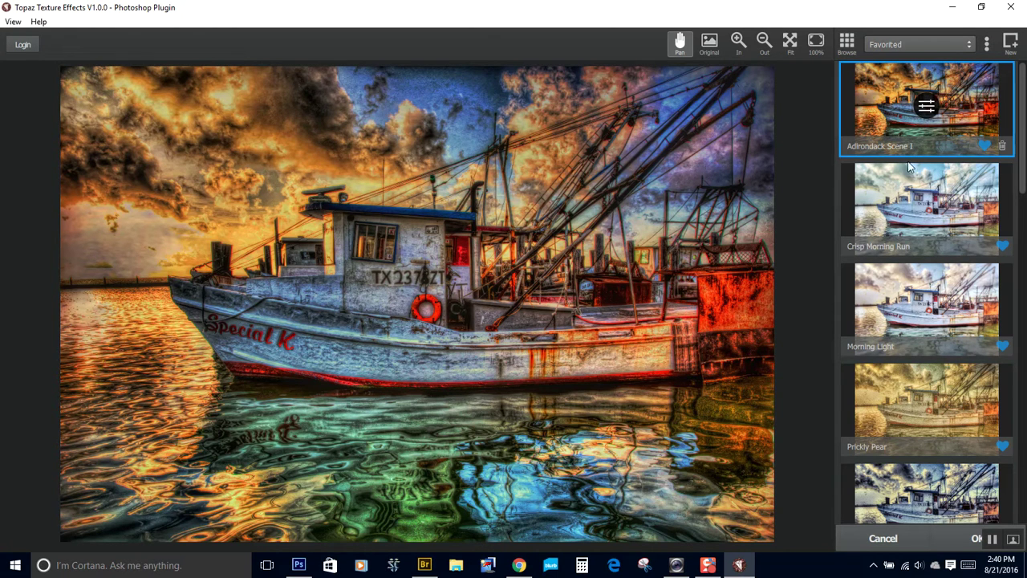
left_click(926, 213)
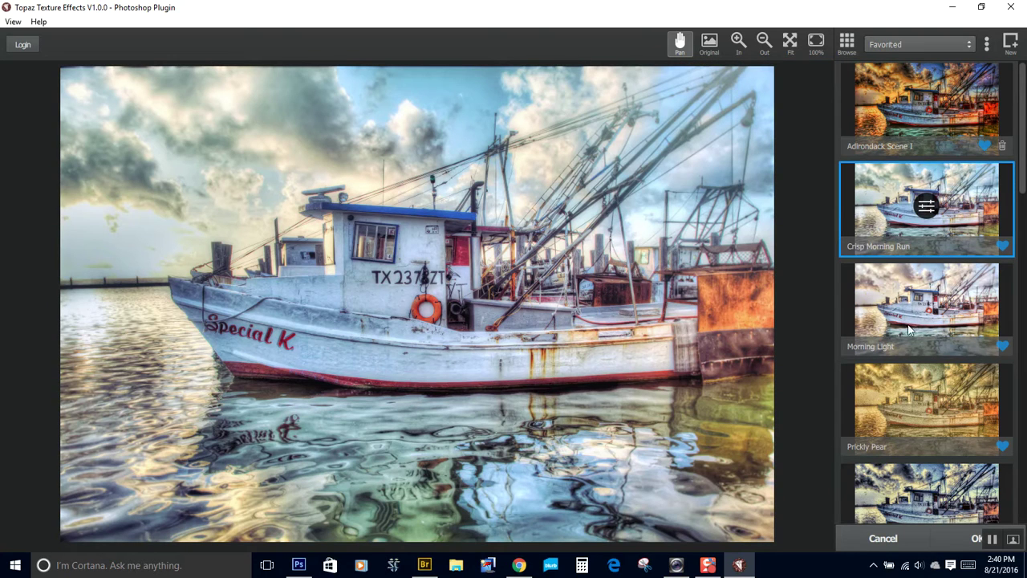
left_click(902, 315)
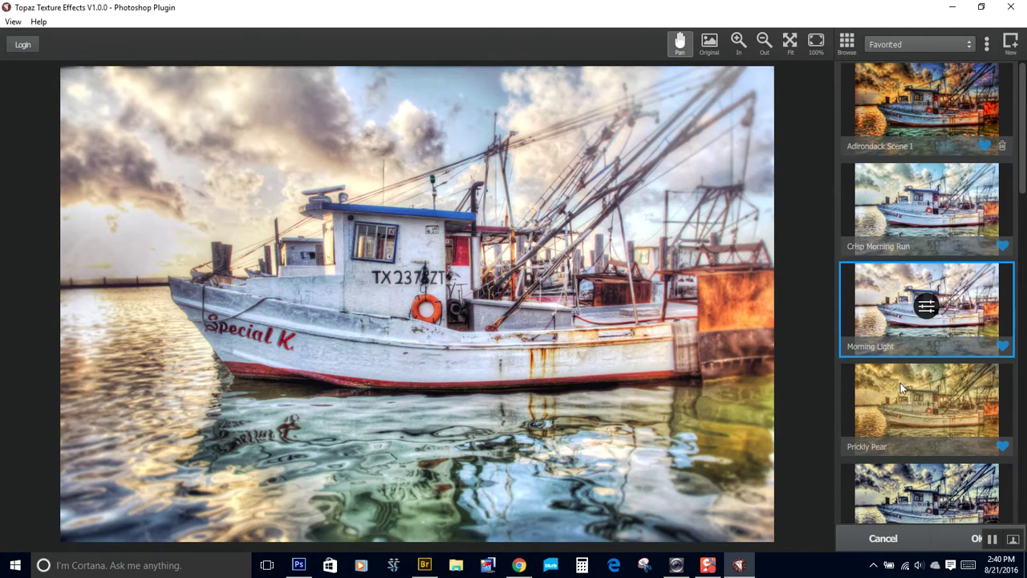
left_click(905, 392)
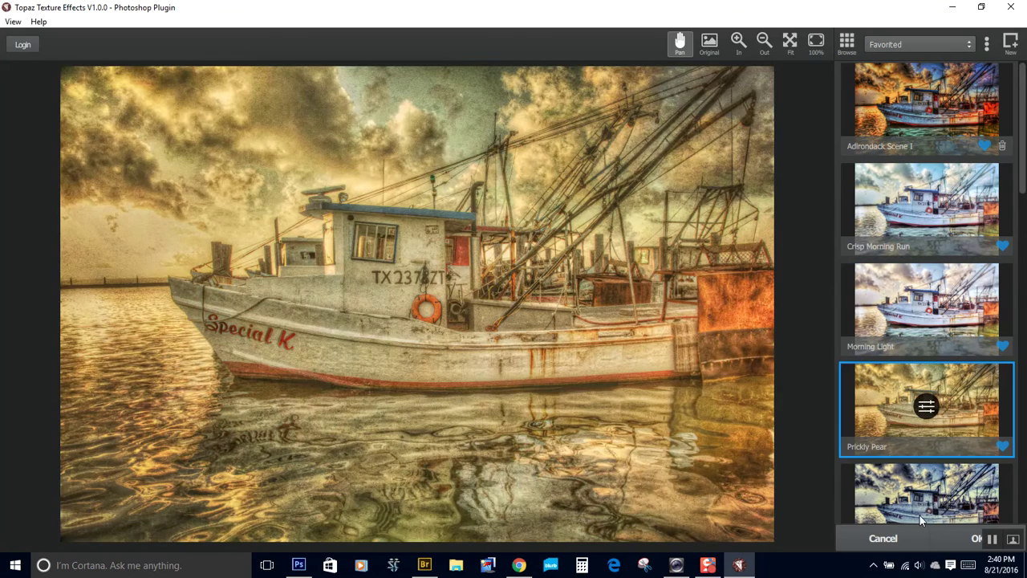
left_click(919, 514)
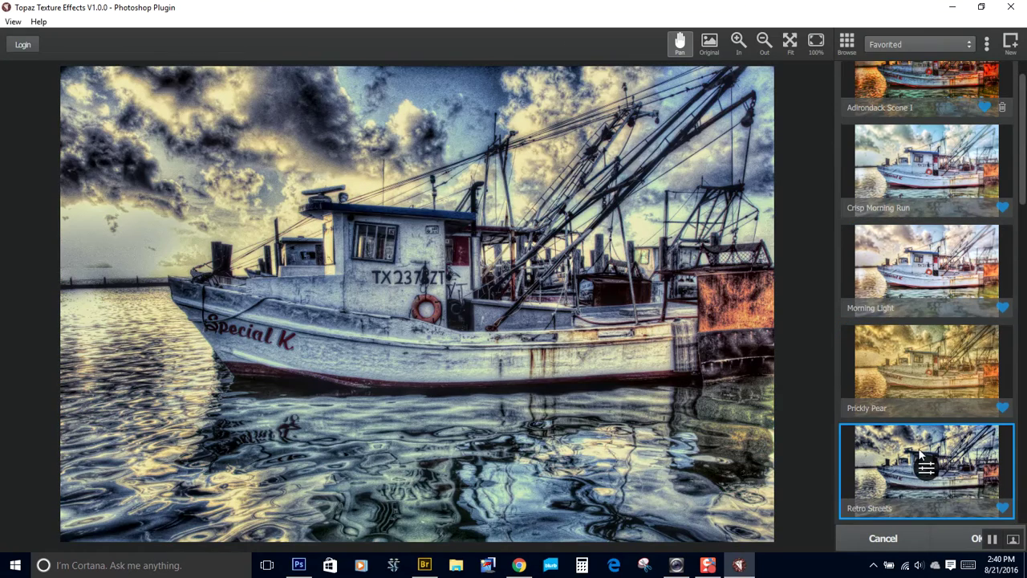
Step: Preview the Rustic Farm and Savanna Noon presets on the boat photo
scroll(918, 460, "down", 5)
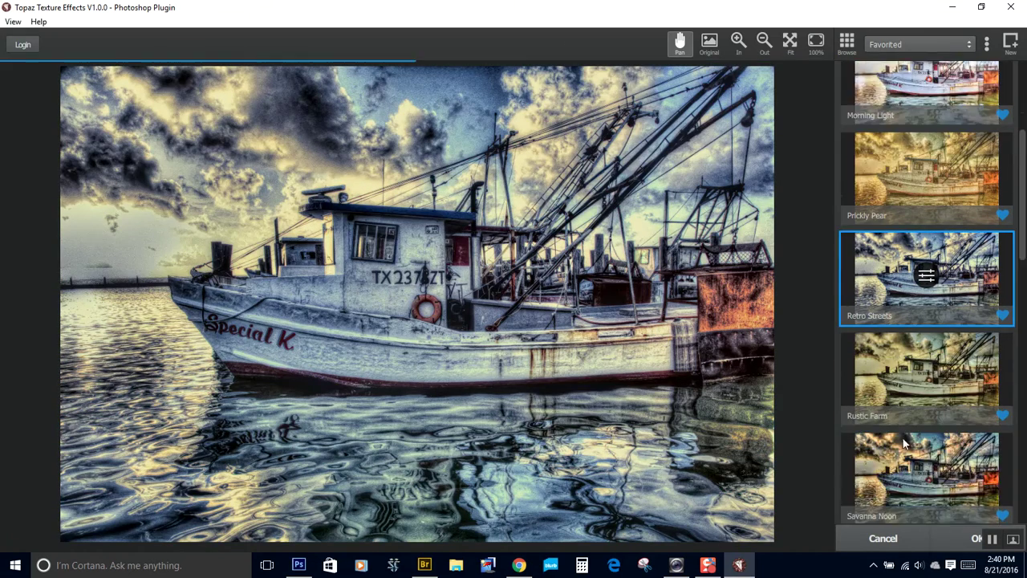
left_click(898, 335)
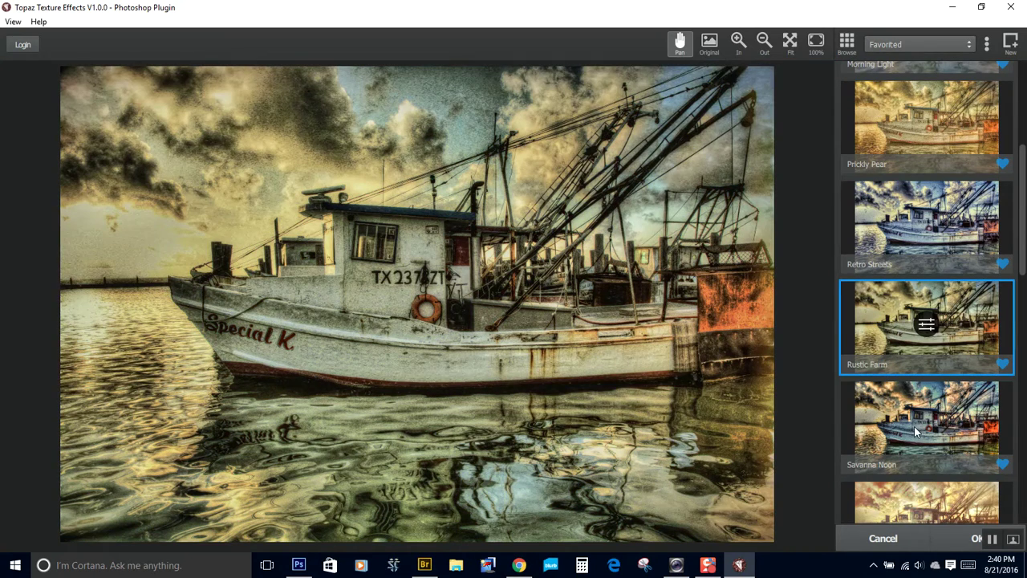
left_click(914, 425)
scroll(916, 448, "down", 3)
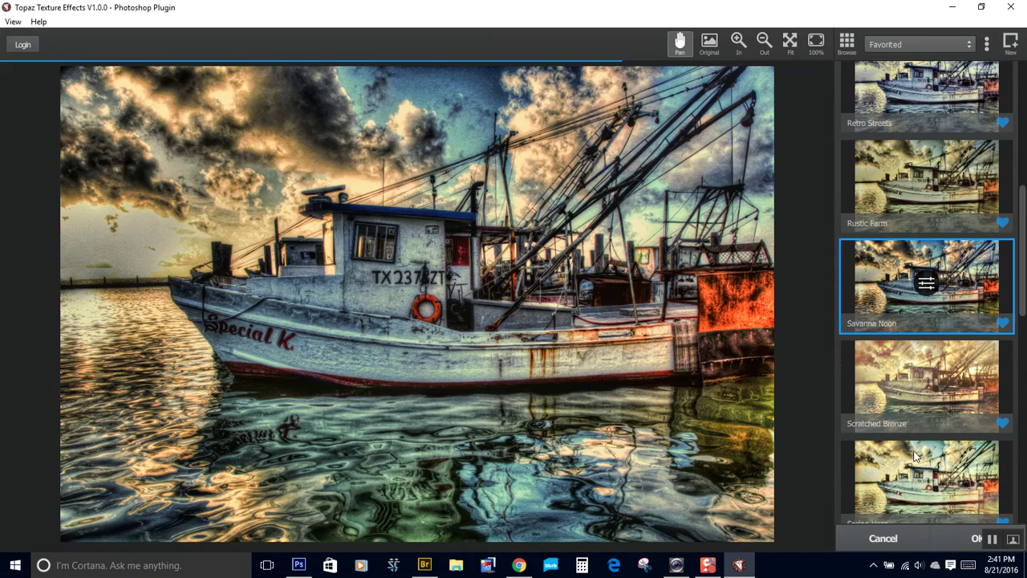
Step: Apply the Vibrant Grunge preset from the favorites and open its adjustment settings
scroll(915, 455, "down", 3)
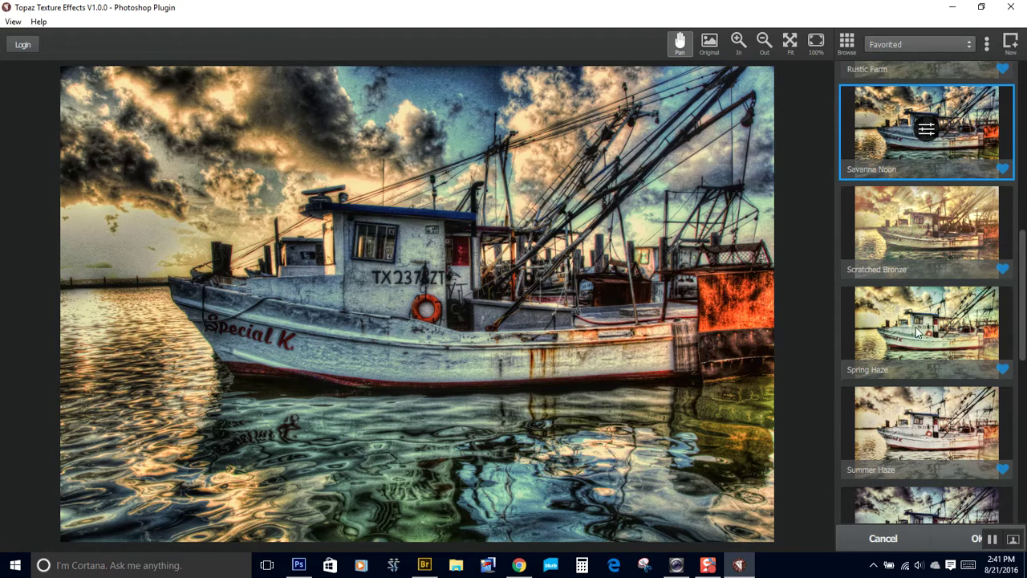
scroll(921, 377, "down", 2)
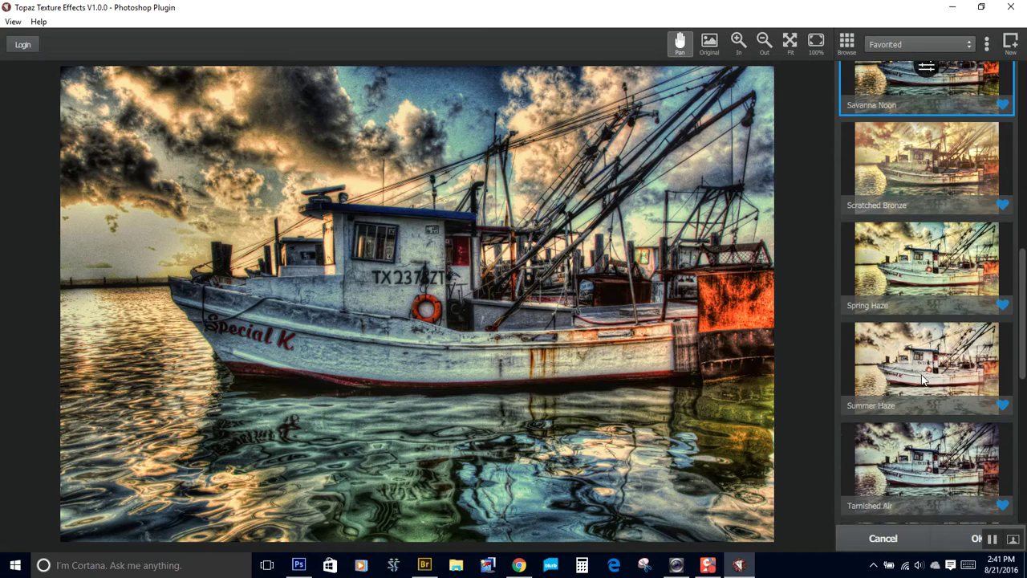
scroll(919, 377, "down", 5)
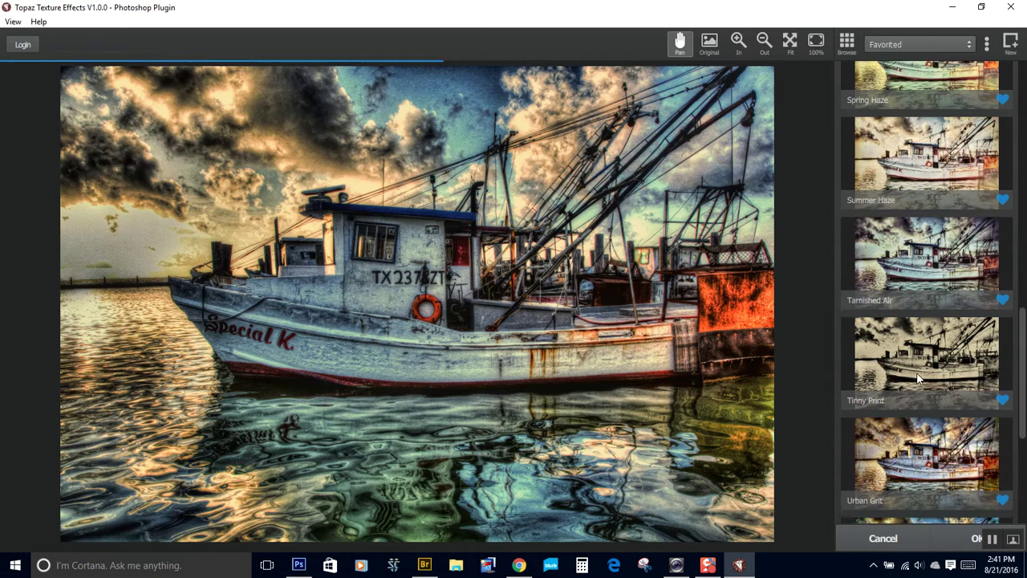
scroll(919, 380, "down", 1)
left_click(928, 429)
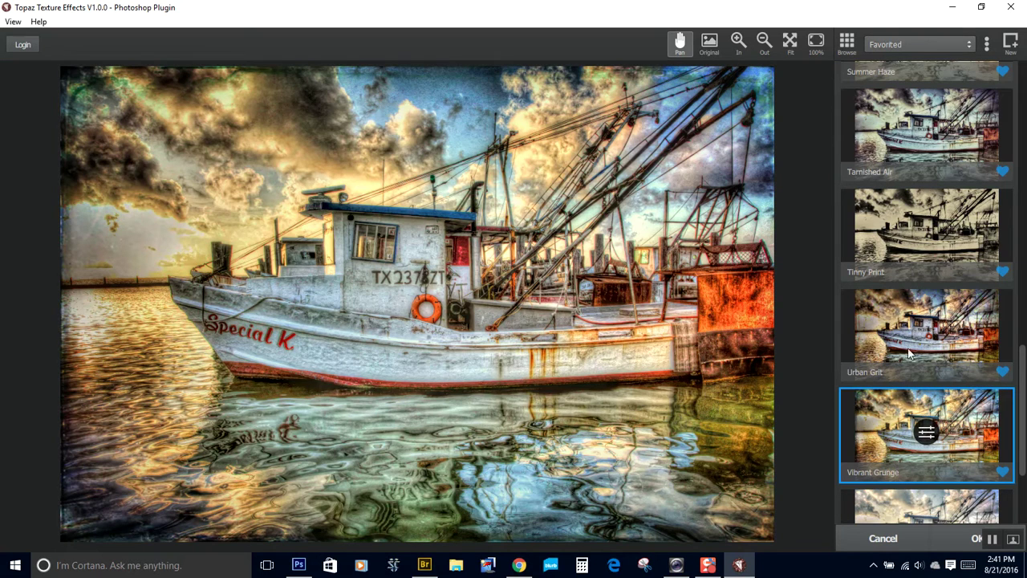
left_click(927, 433)
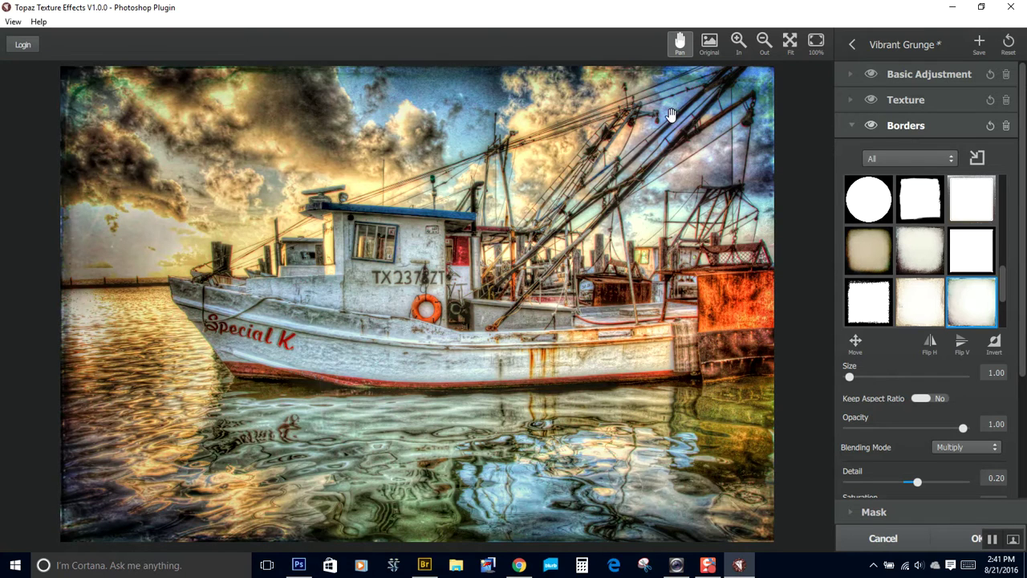
Step: Preview several border styles on the boat image, including the oval frame and the straight black frame
left_click(868, 188)
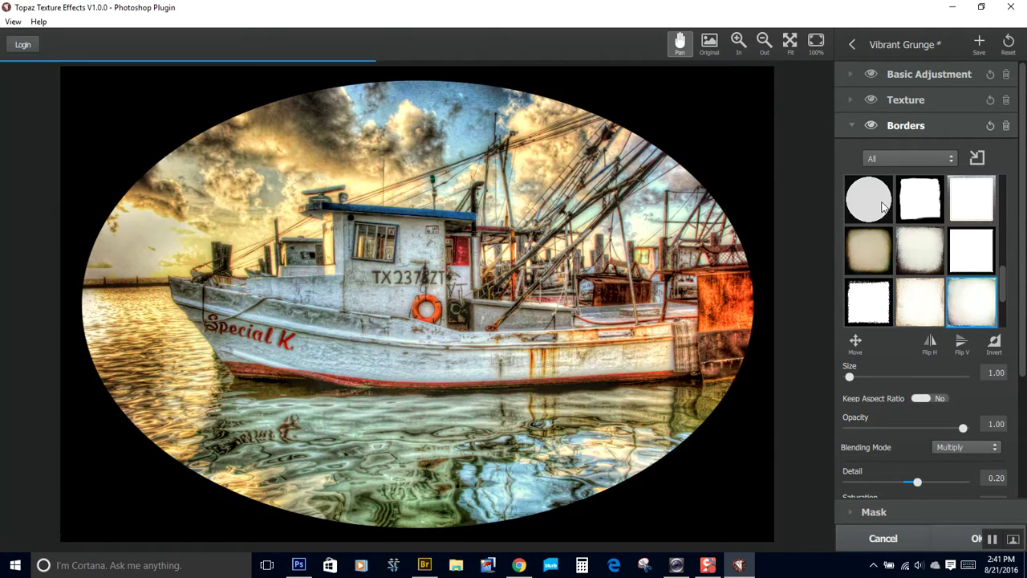
left_click(897, 243)
left_click(899, 298)
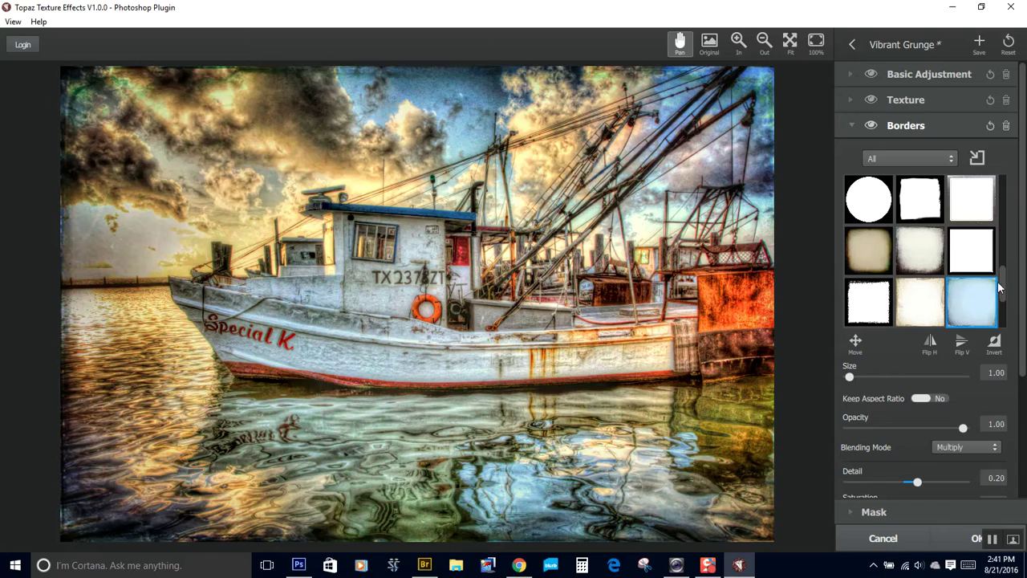
scroll(993, 207, "up", 1)
scroll(993, 207, "down", 1)
left_click(892, 211)
left_click(951, 241)
left_click(911, 295)
left_click(874, 320)
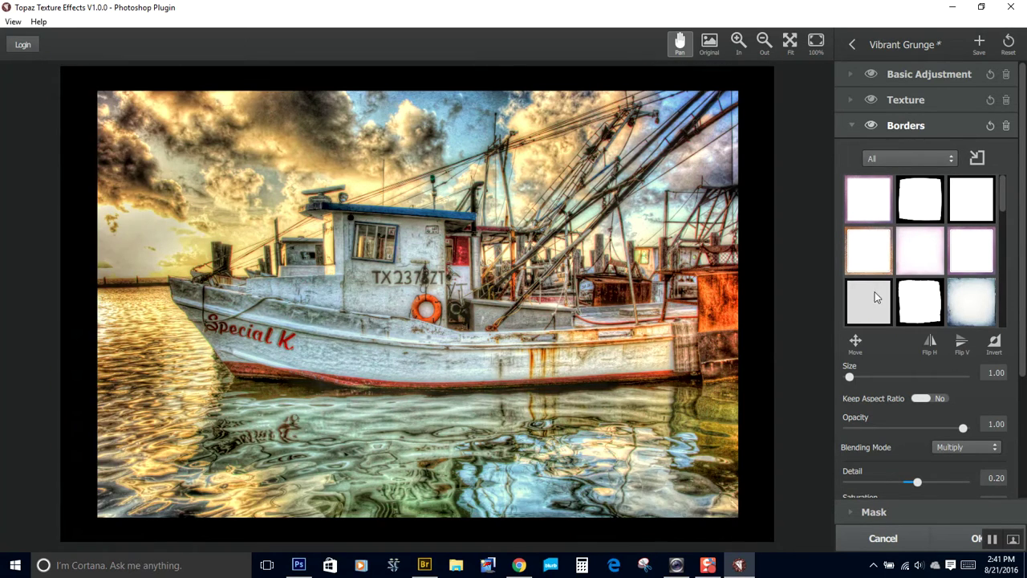
Step: Turn off the Borders and Texture adjustments of the Vibrant Grunge effect and look over the other border styles
left_click(873, 126)
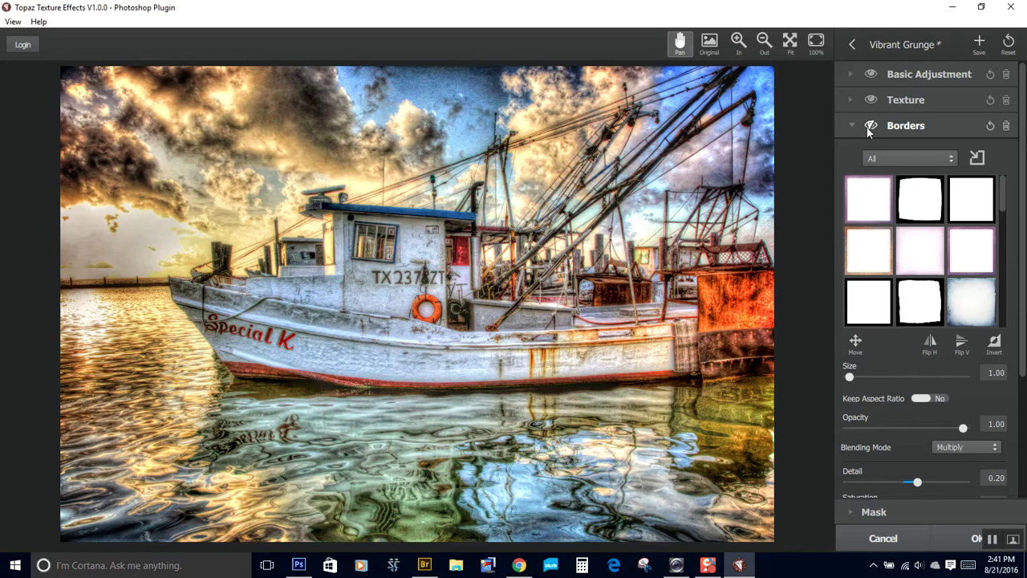
left_click(872, 99)
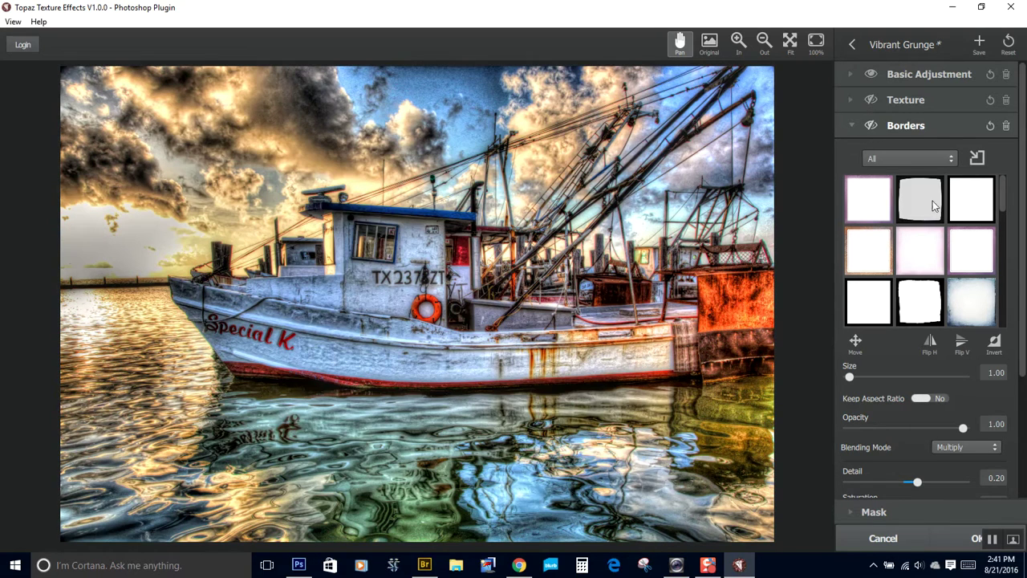
scroll(1005, 309, "down", 5)
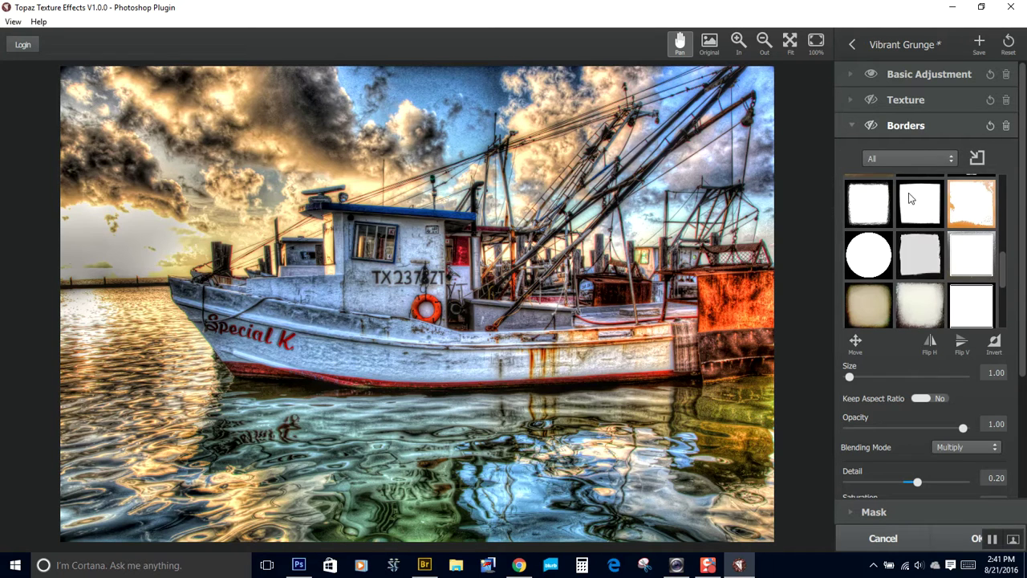
Step: Choose the teal texture in the Texture adjustment and turn that adjustment back on
left_click(852, 100)
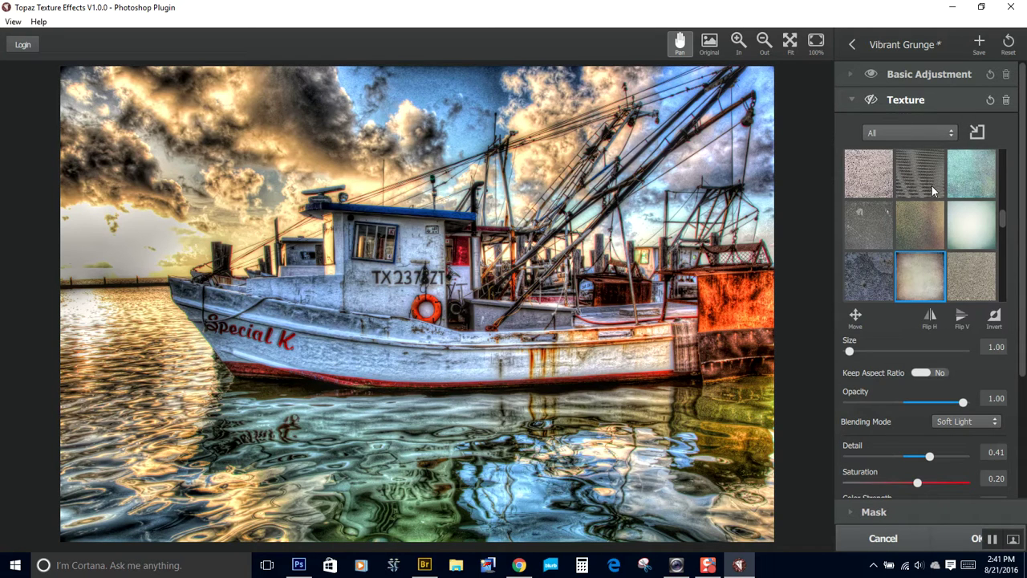
left_click(872, 173)
left_click(962, 179)
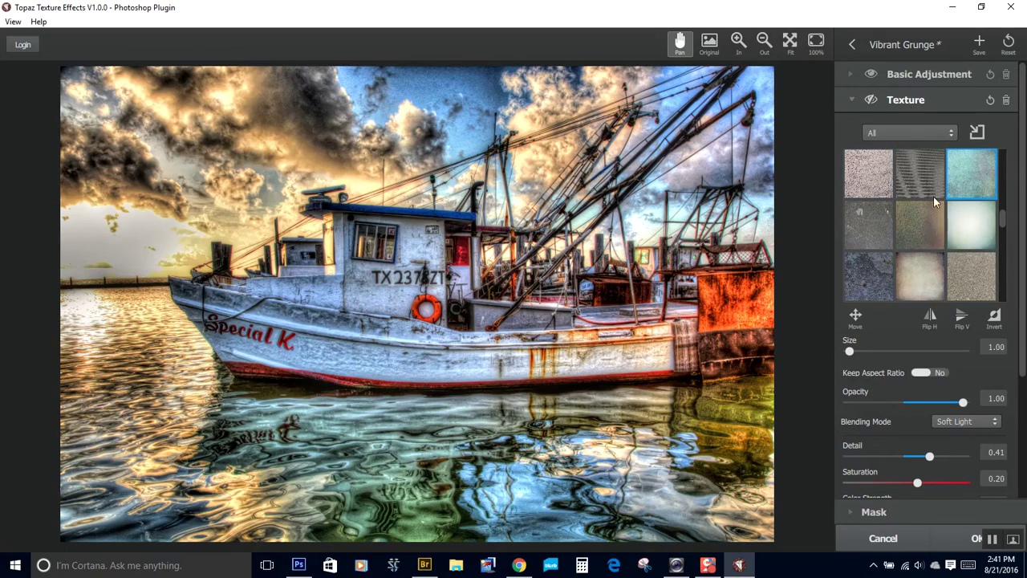
left_click(871, 100)
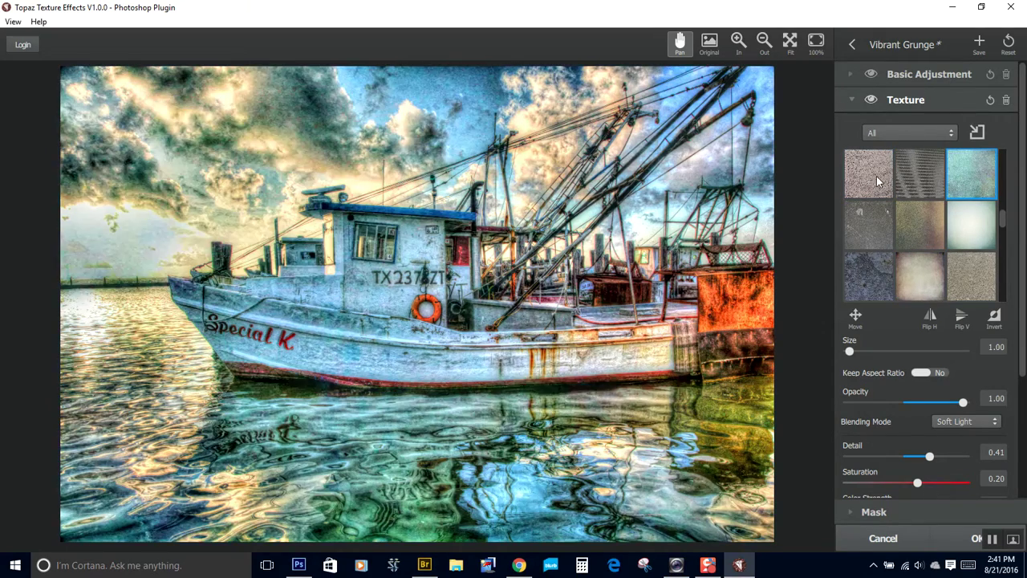
Step: Try other textures on the boat image and settle on the beige grainy one
left_click(867, 176)
left_click(867, 229)
left_click(863, 286)
left_click(981, 283)
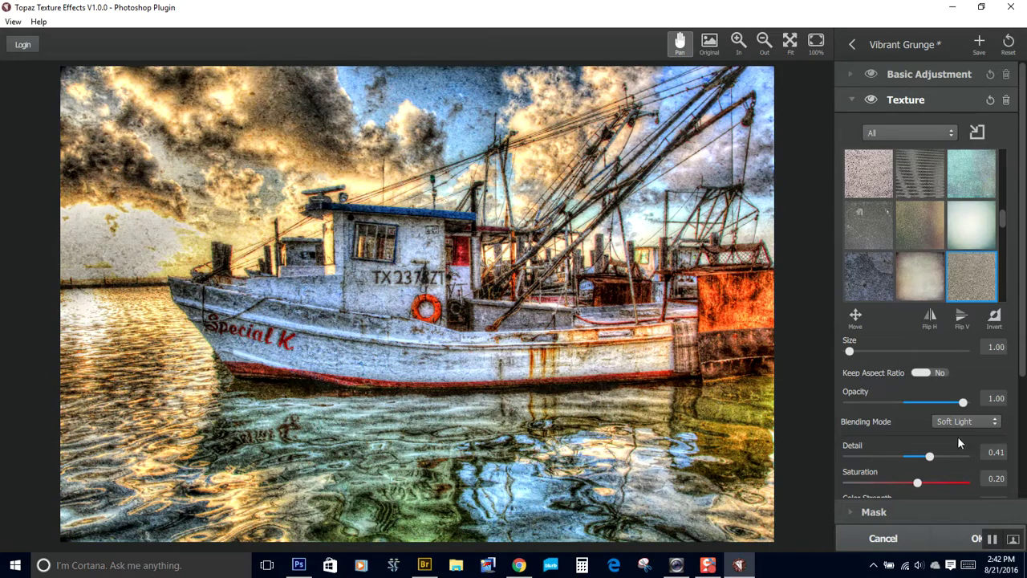
Step: Lower the texture's opacity to 0.71, check its remaining settings, and collapse the Texture adjustment
left_click_drag(943, 404, 930, 403)
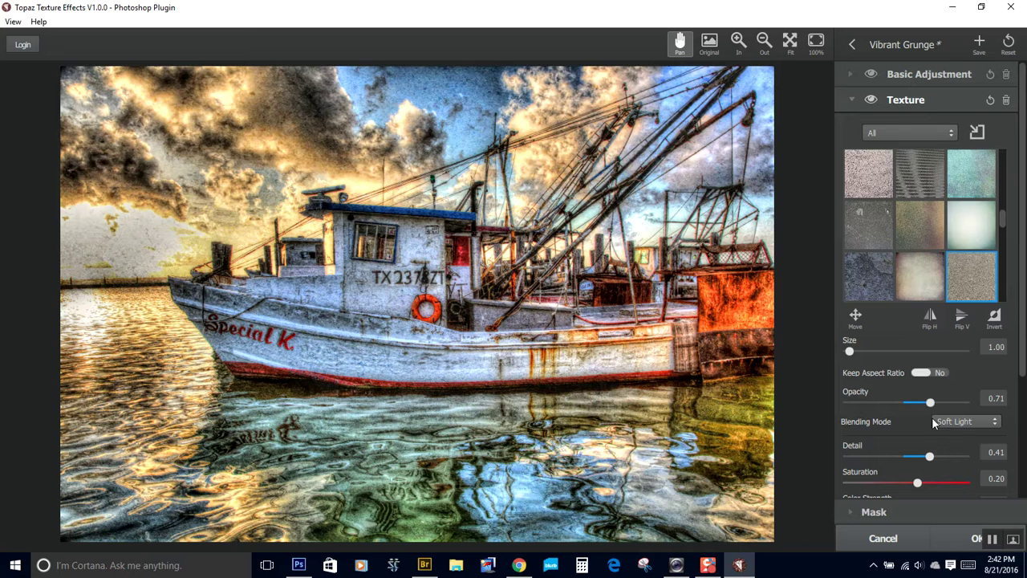
scroll(1019, 359, "down", 3)
scroll(931, 281, "up", 3)
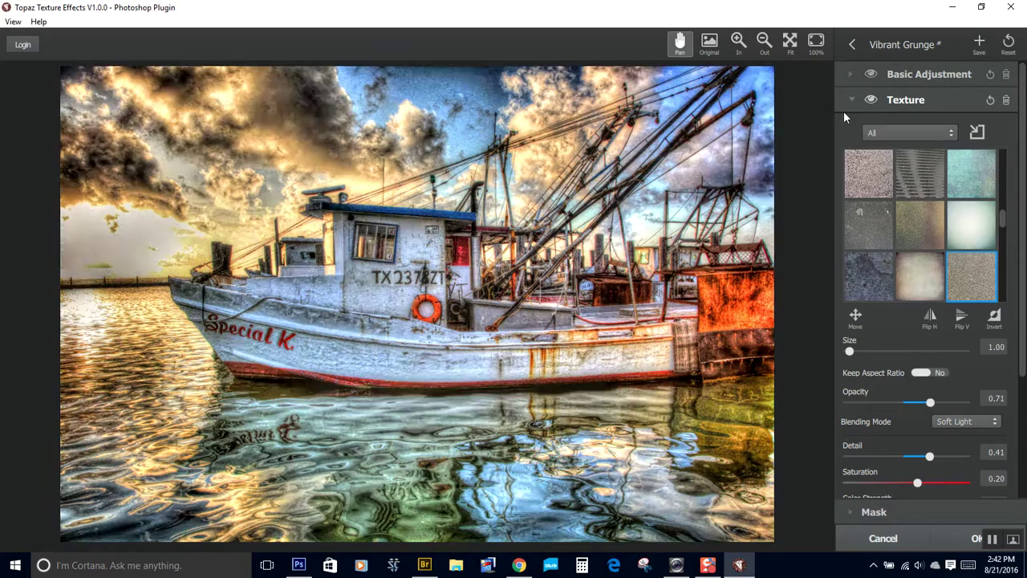
left_click(853, 100)
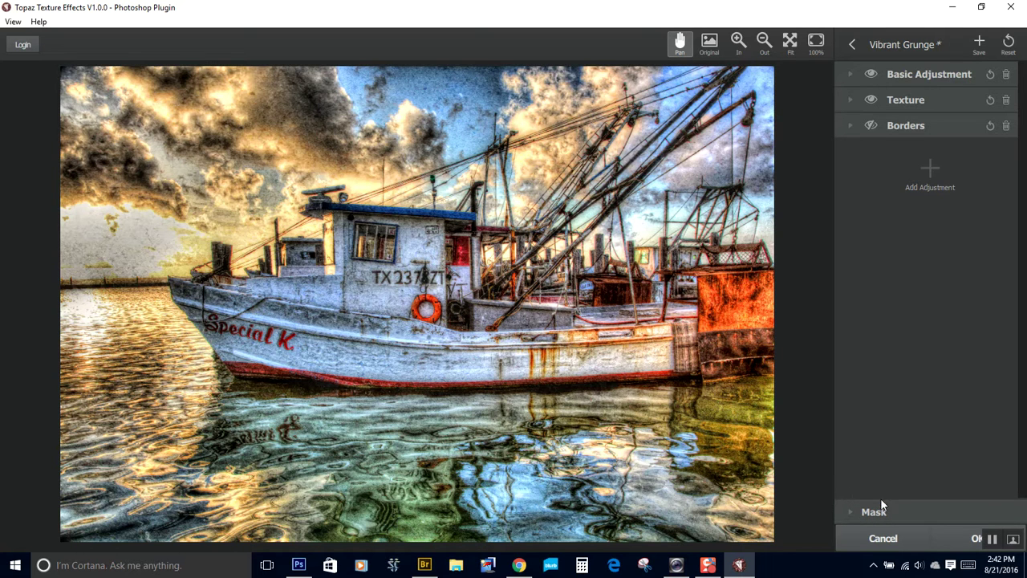
Step: Apply the edited Vibrant Grunge effect to the boat image, return to Photoshop, and lower Layer 2's opacity to 51%
left_click(973, 541)
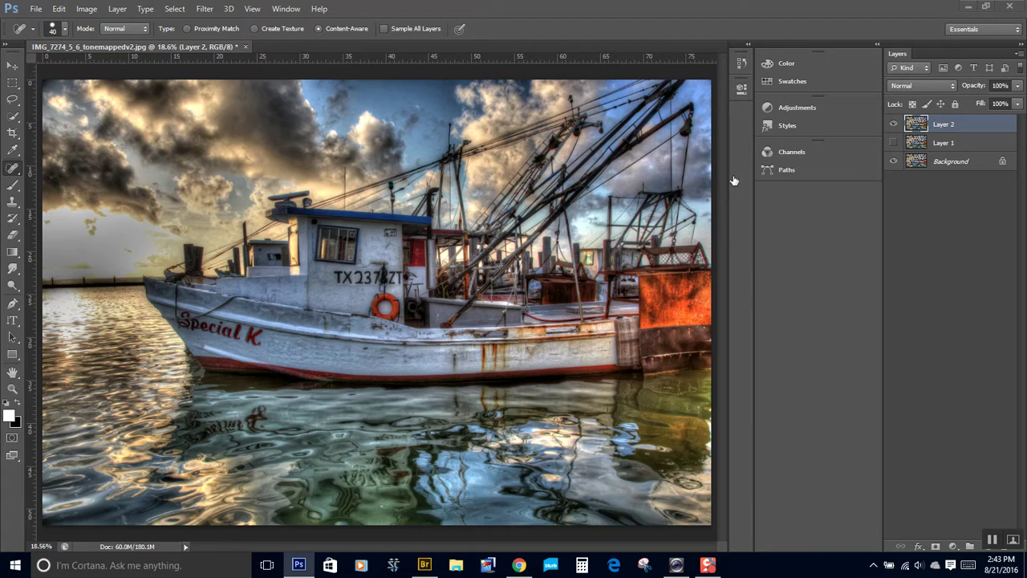
key("ctrl+z")
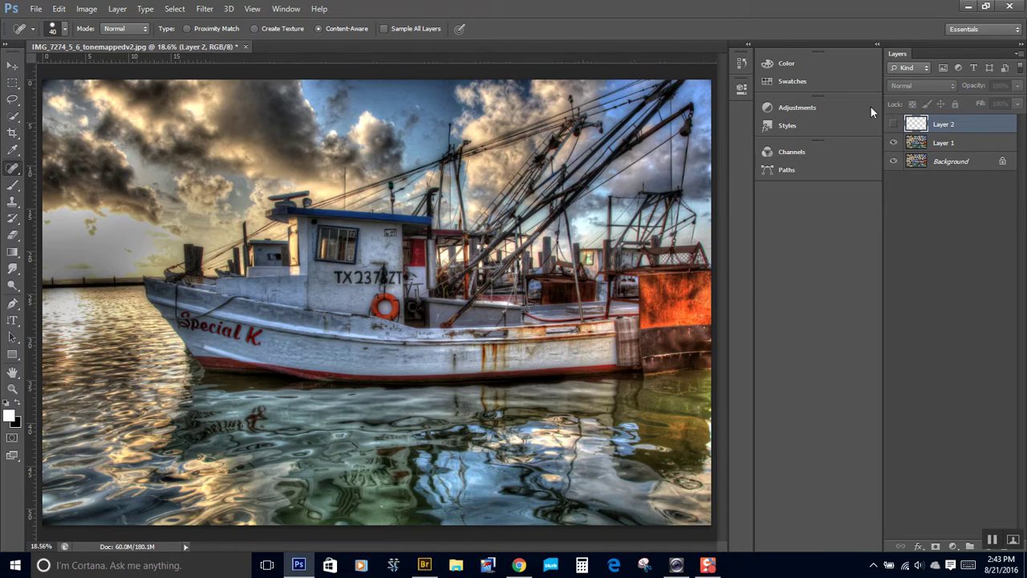
key("ctrl+z")
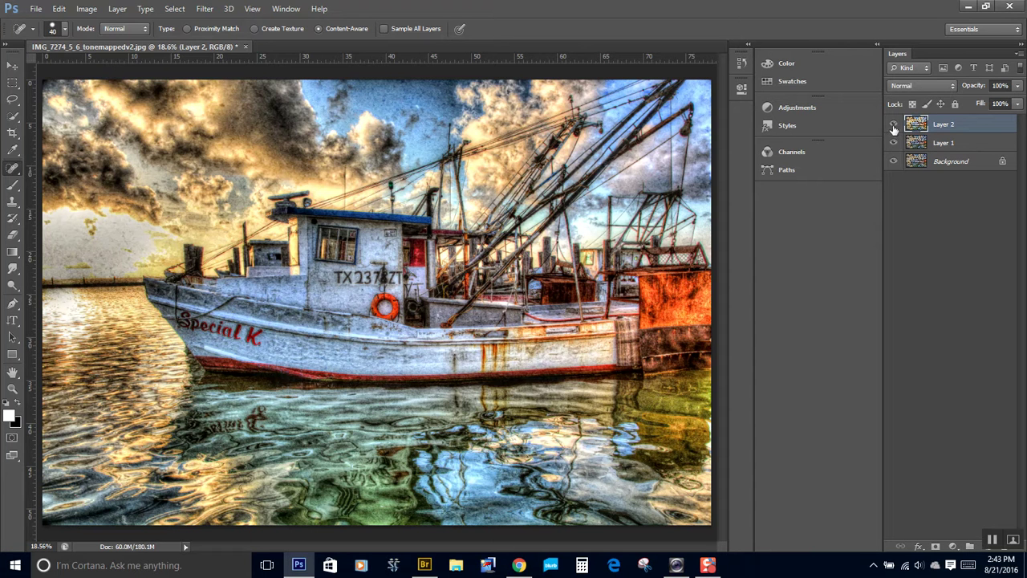
left_click(1017, 86)
left_click_drag(1020, 102, 989, 105)
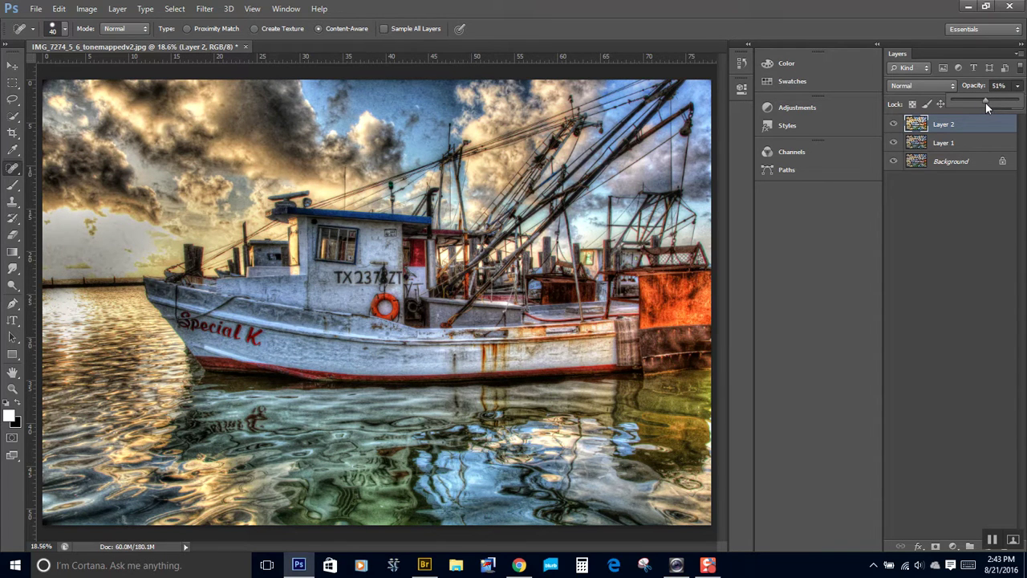
Step: Toggle Layer 2's visibility and hide Layer 1 to compare the textured boat image with the layers beneath it
left_click(894, 125)
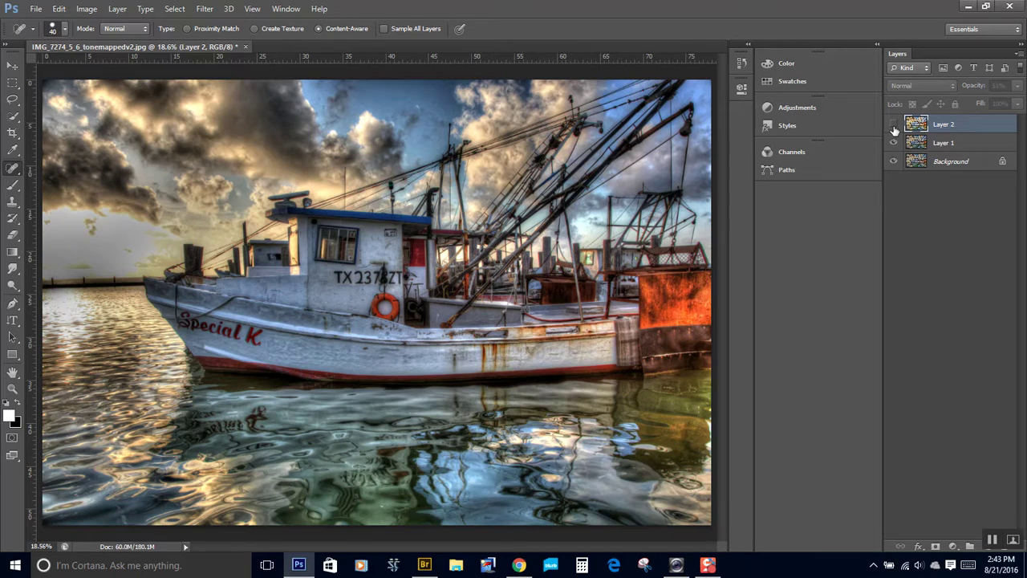
left_click(893, 125)
left_click(893, 125)
left_click(894, 124)
left_click(893, 142)
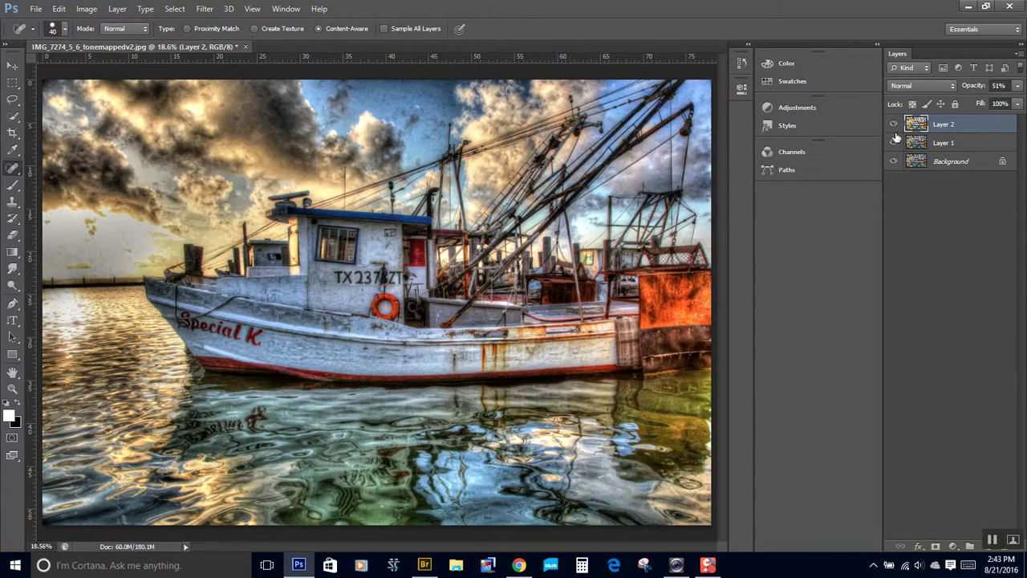
left_click(893, 124)
left_click(894, 125)
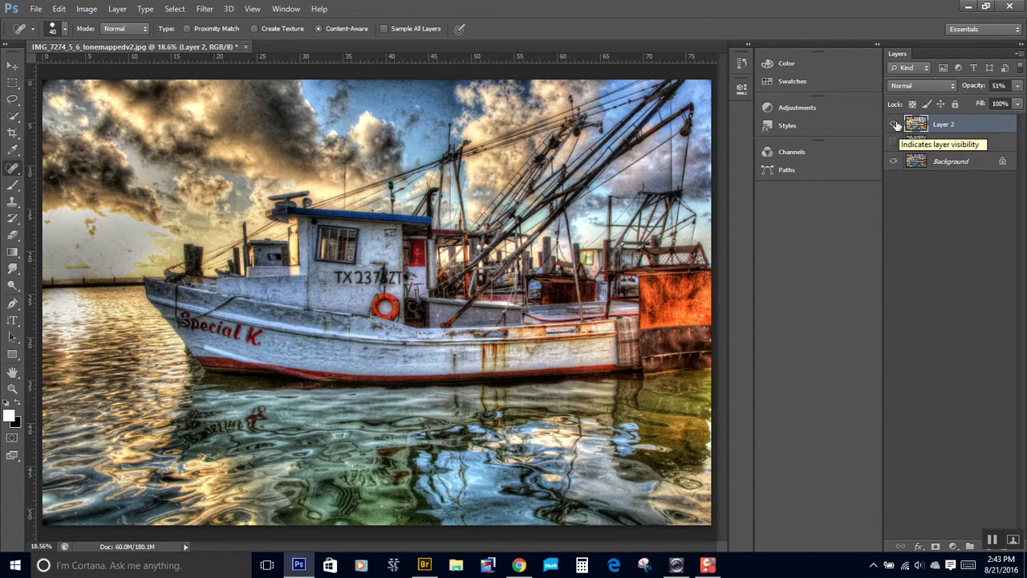